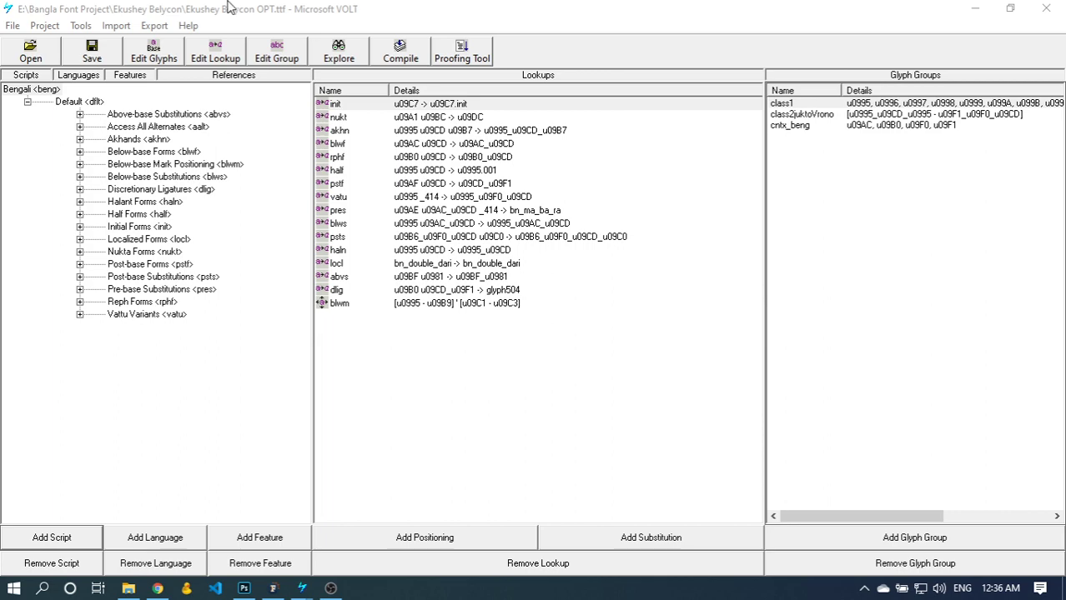
{"action": "left_click", "coordinate": [273, 588]}
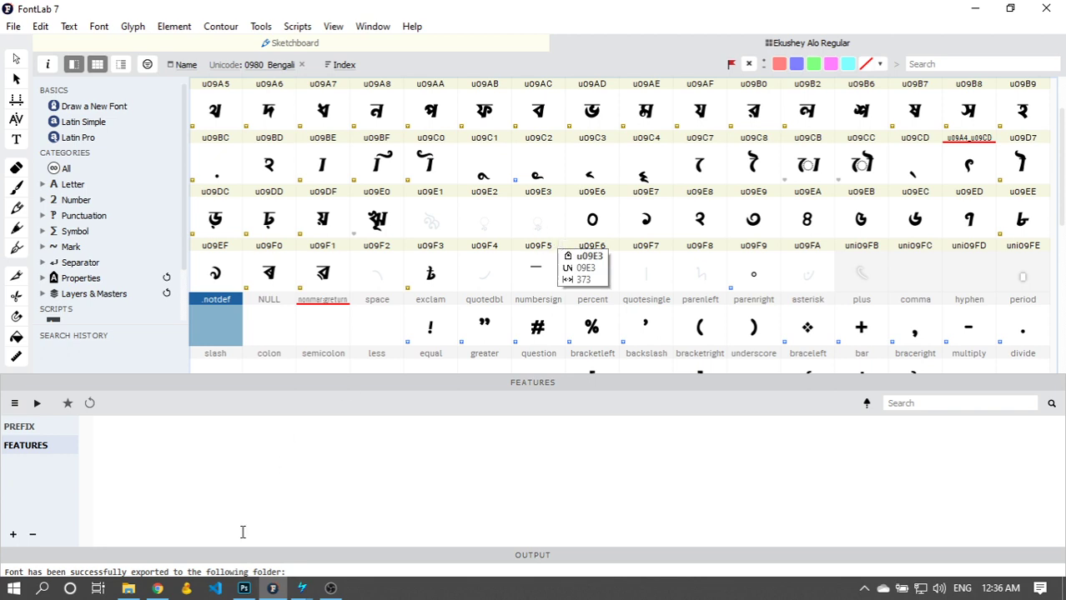
{"action": "left_click", "coordinate": [302, 588]}
{"action": "left_click", "coordinate": [219, 544]}
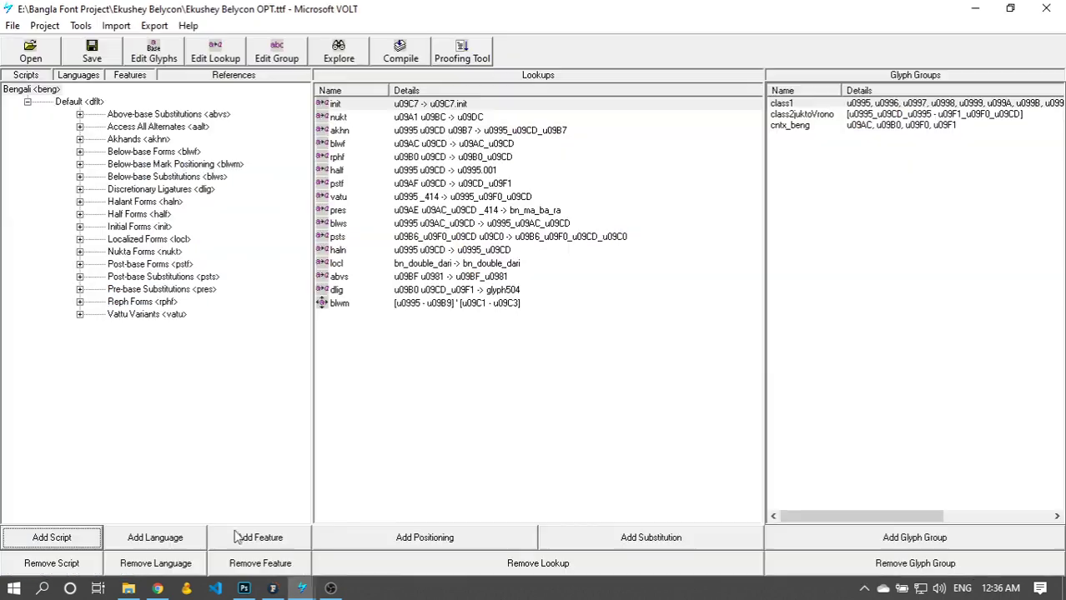
Step: Switch to FontLab and export the current layer of Ekushey Alo Regular as an OpenType TT font to the Desktop folder
{"action": "left_click", "coordinate": [272, 588]}
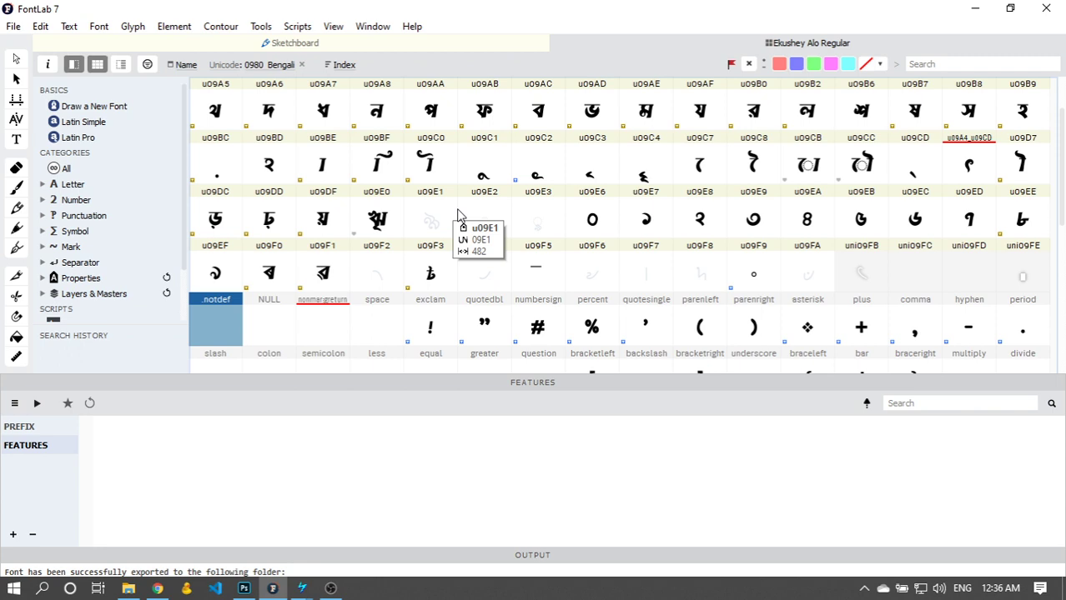
{"action": "left_click", "coordinate": [17, 28]}
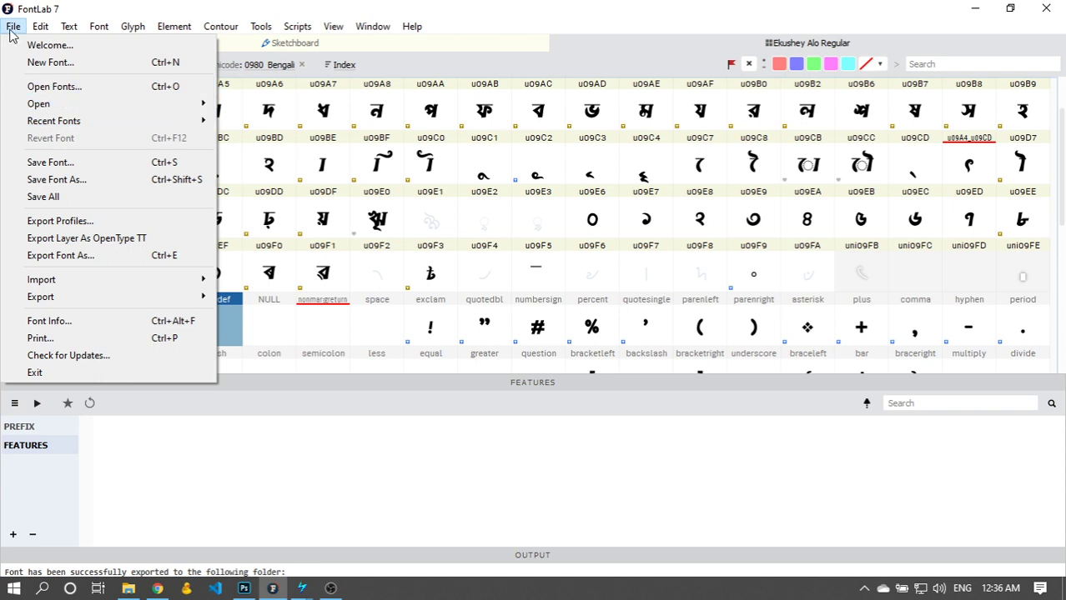
{"action": "left_click", "coordinate": [80, 262]}
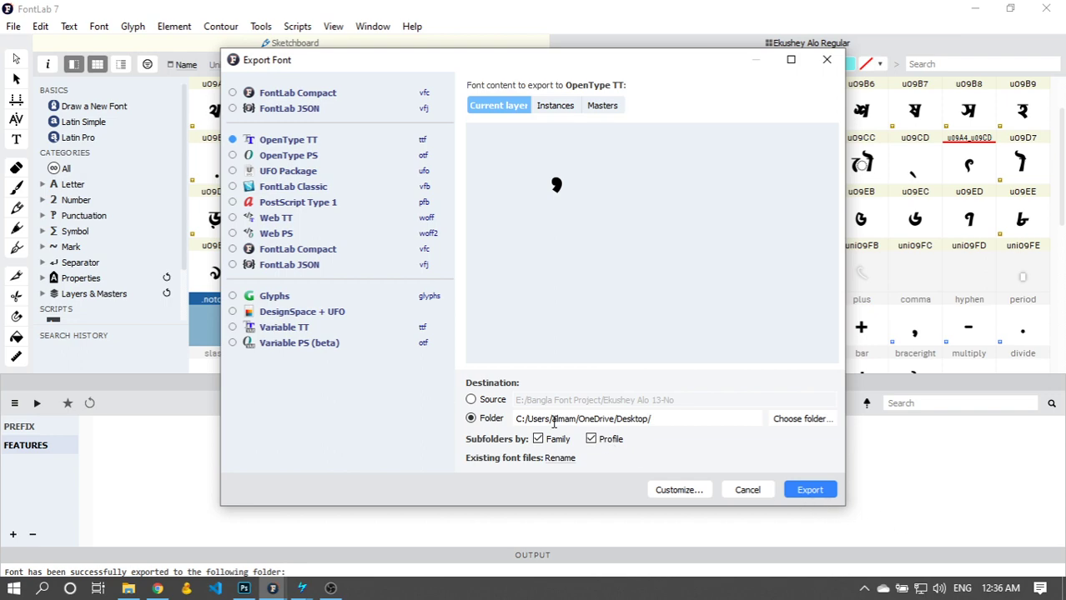
{"action": "left_click", "coordinate": [813, 494]}
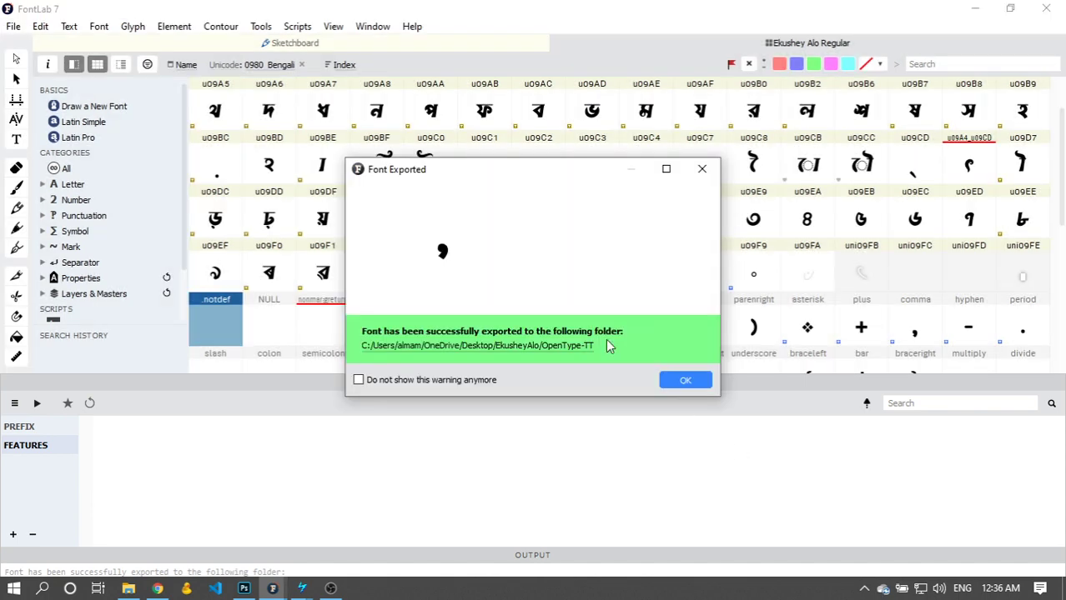
{"action": "left_click", "coordinate": [685, 379]}
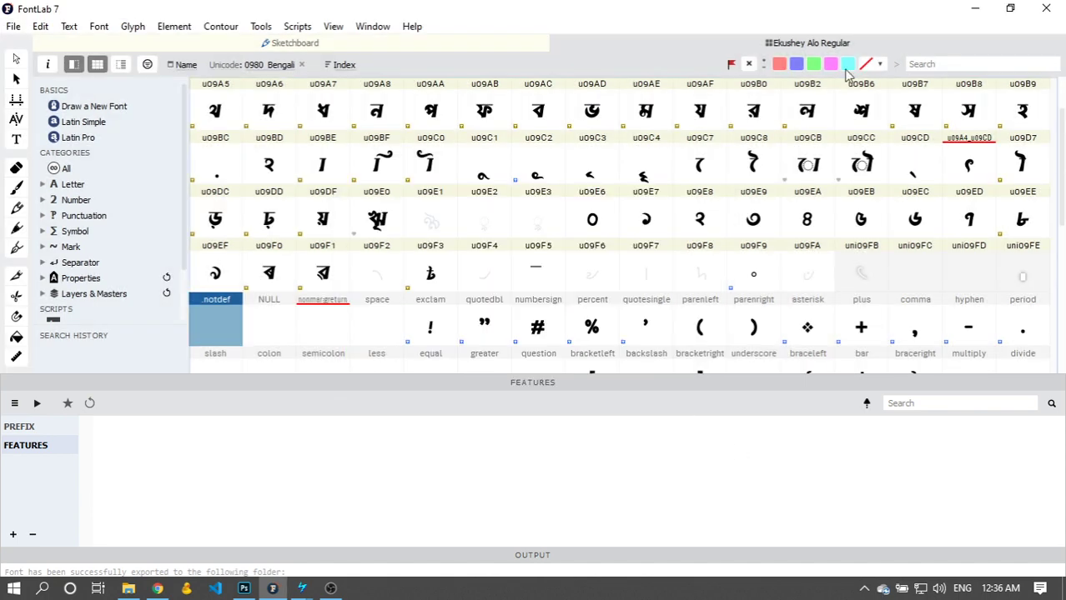
Step: Switch to Microsoft VOLT and inspect the anchor attachments of the blwm positioning lookup in an enlarged window
{"action": "left_click", "coordinate": [305, 590]}
{"action": "left_click", "coordinate": [253, 533]}
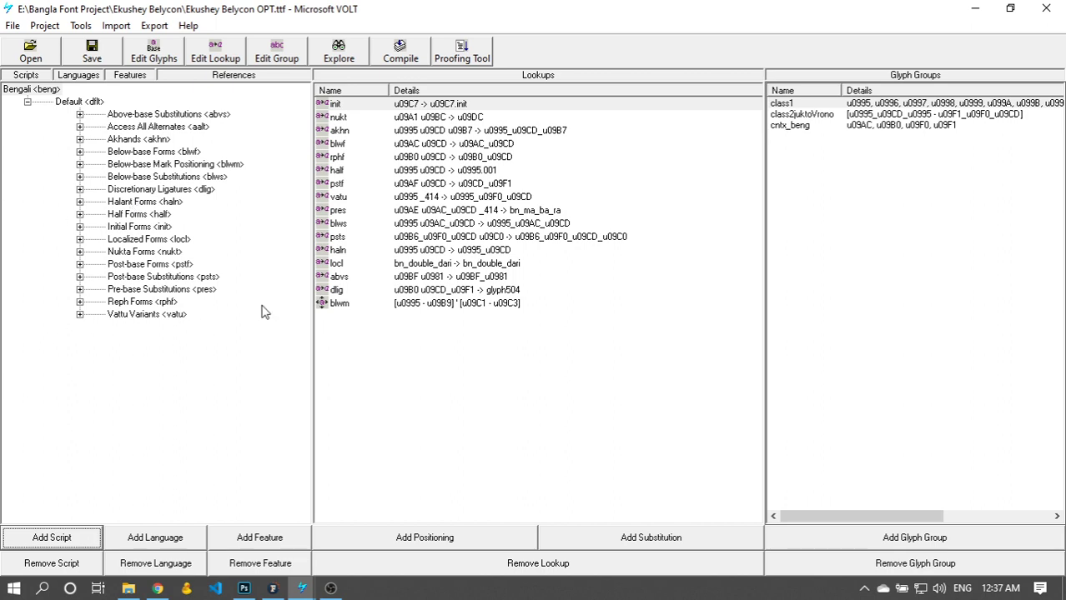
{"action": "double_click", "coordinate": [338, 305]}
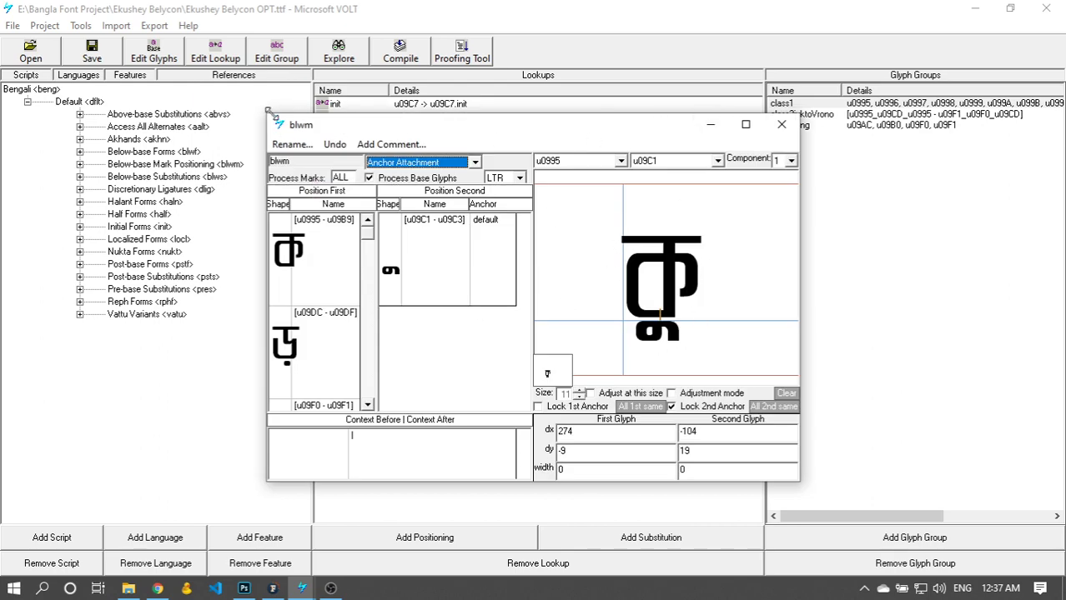
{"action": "left_click_drag", "start_coordinate": [268, 117], "coordinate": [182, 59]}
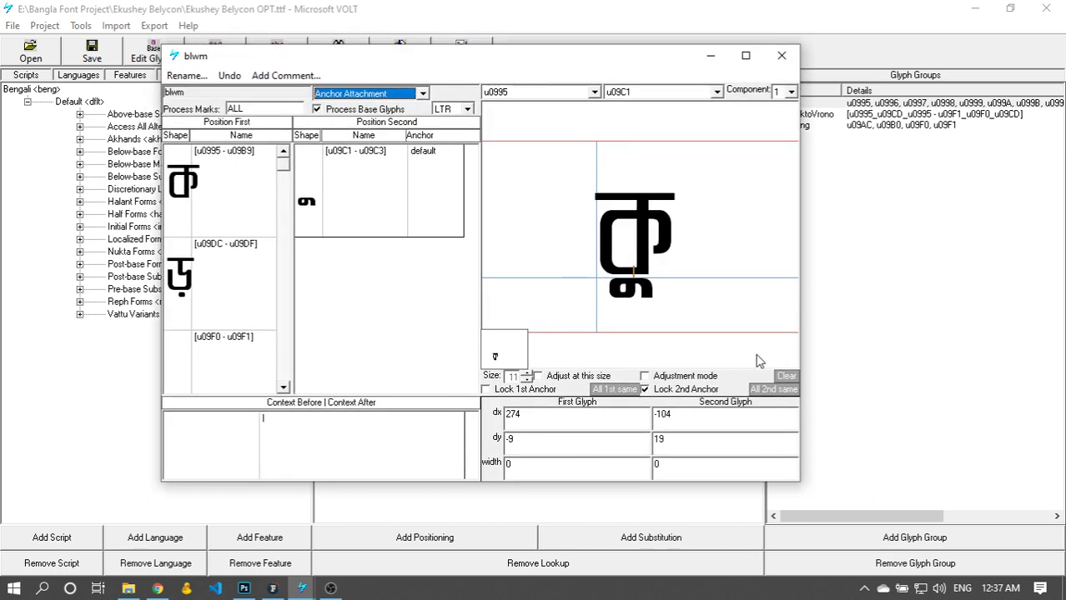
{"action": "left_click_drag", "start_coordinate": [801, 485], "coordinate": [851, 518]}
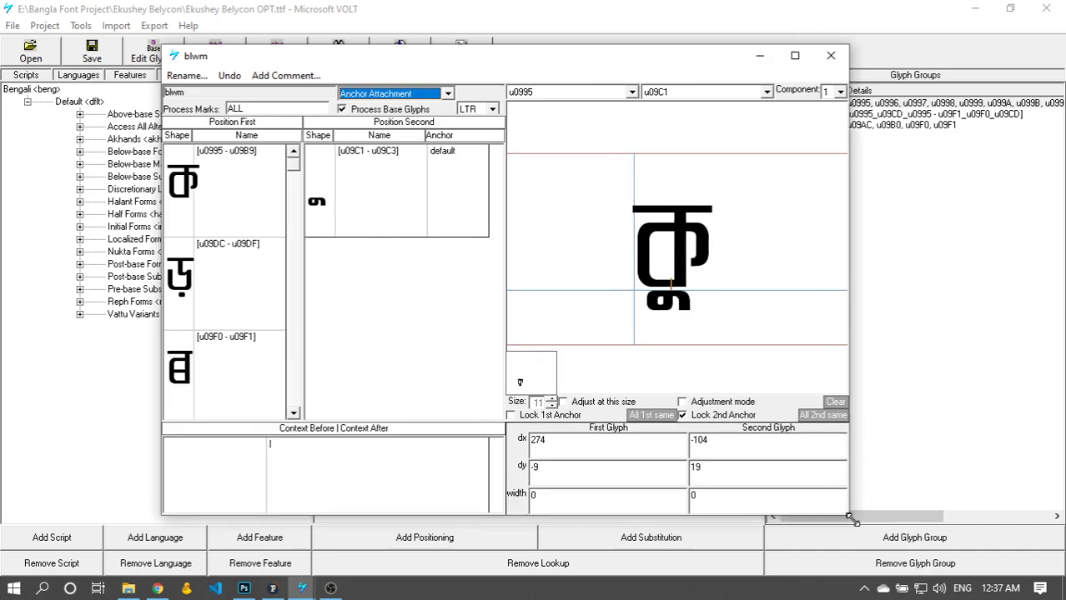
{"action": "left_click", "coordinate": [835, 56]}
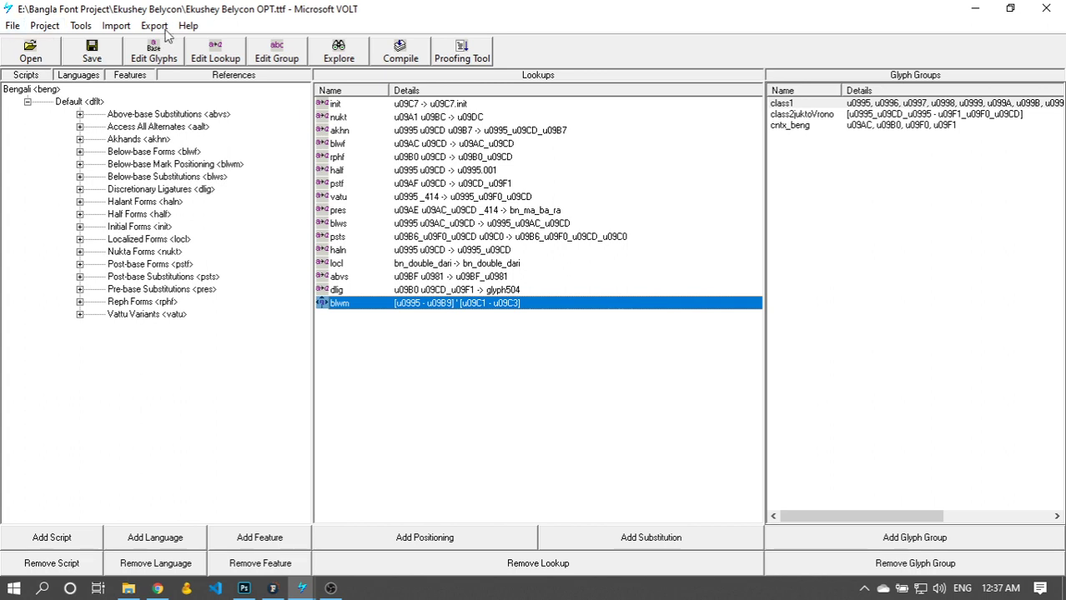
Step: Export the Ekushey Belycon VOLT project to the Desktop as a project definition named OPT
{"action": "left_click", "coordinate": [118, 29]}
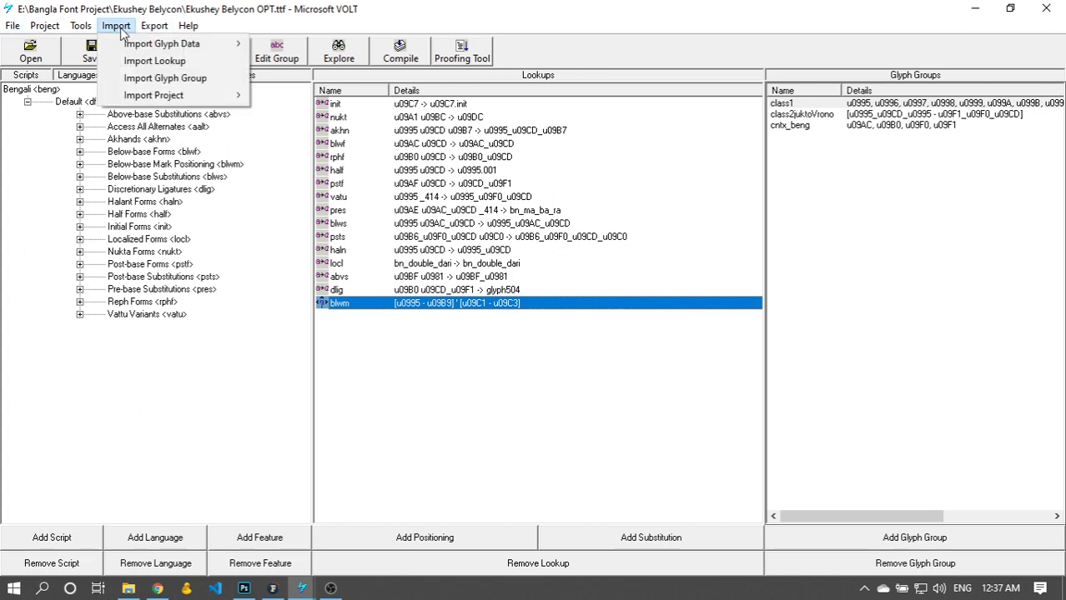
{"action": "mouse_move", "coordinate": [153, 31]}
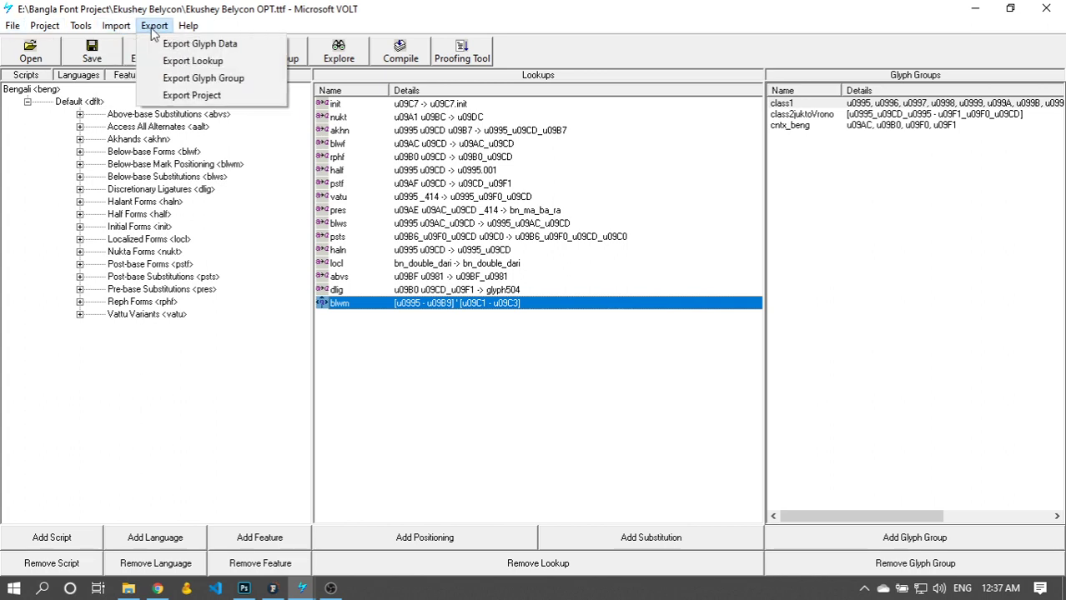
{"action": "left_click", "coordinate": [176, 97]}
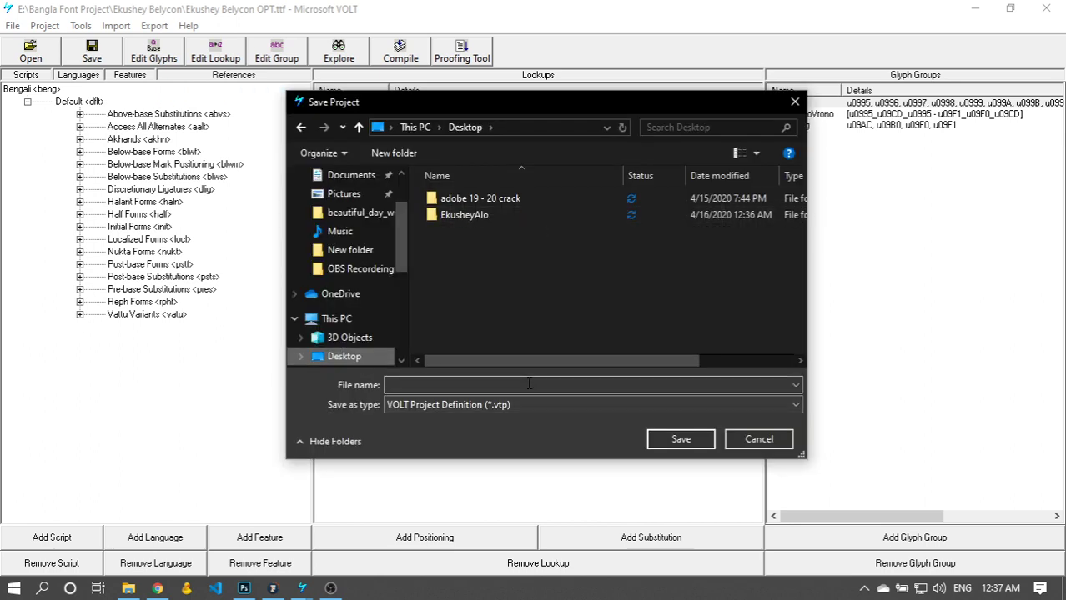
{"action": "type", "text": "OPT"}
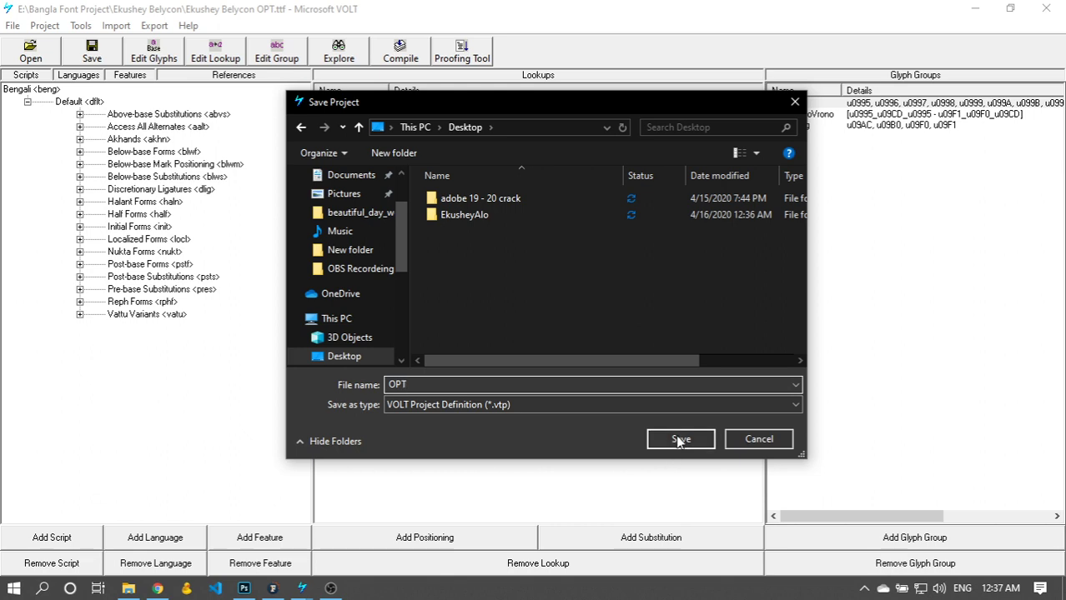
{"action": "left_click", "coordinate": [677, 438]}
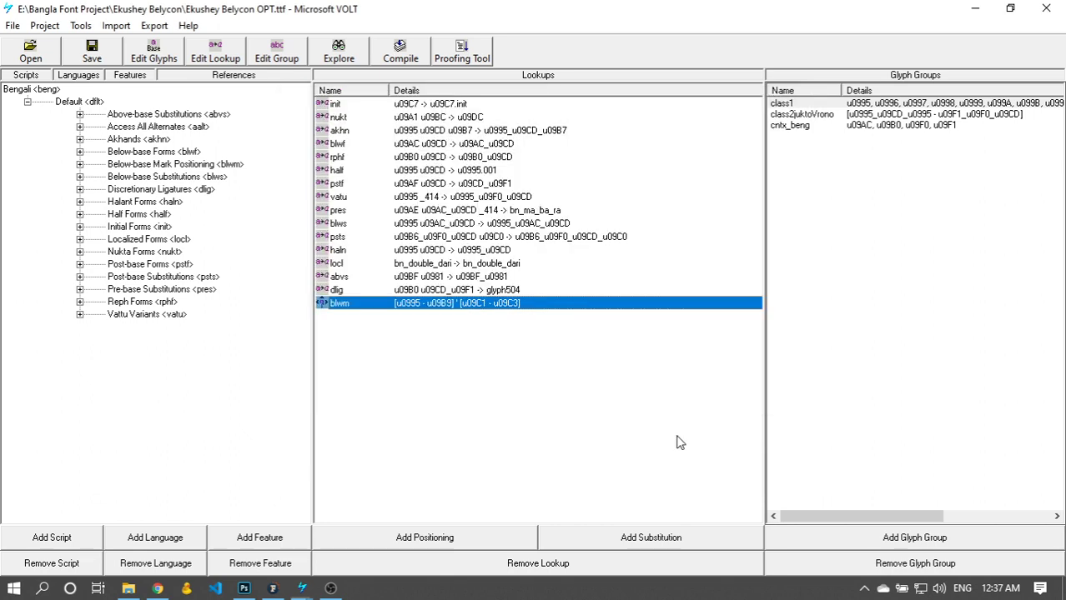
Step: Switch to the empty VOLT window and open Ekushey Alo.ttf from the Desktop's EkusheyAlo/OpenType-TT folder
{"action": "left_click", "coordinate": [302, 588]}
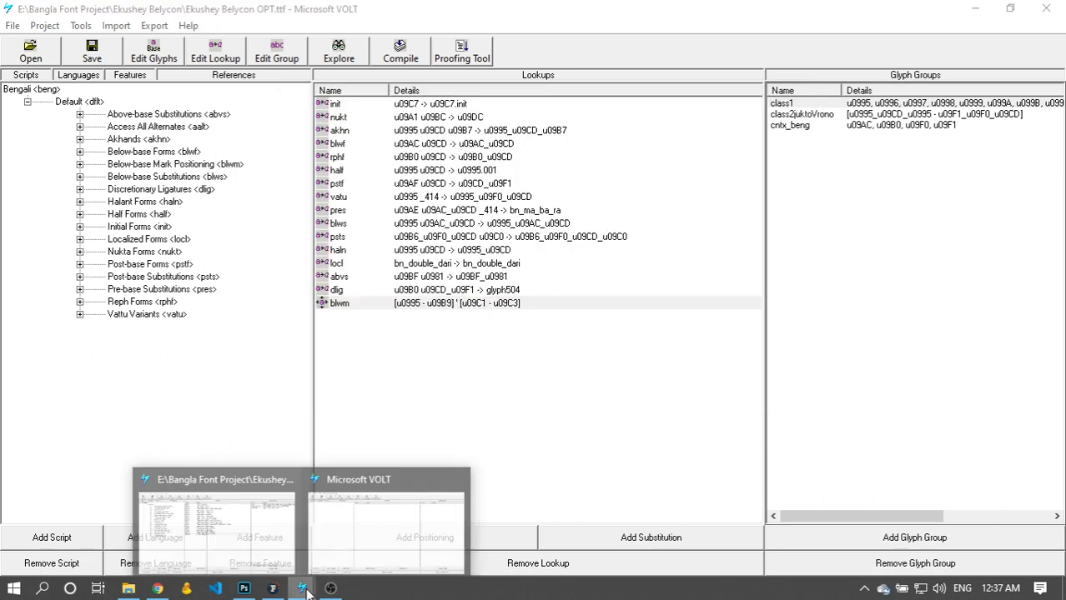
{"action": "left_click", "coordinate": [380, 546]}
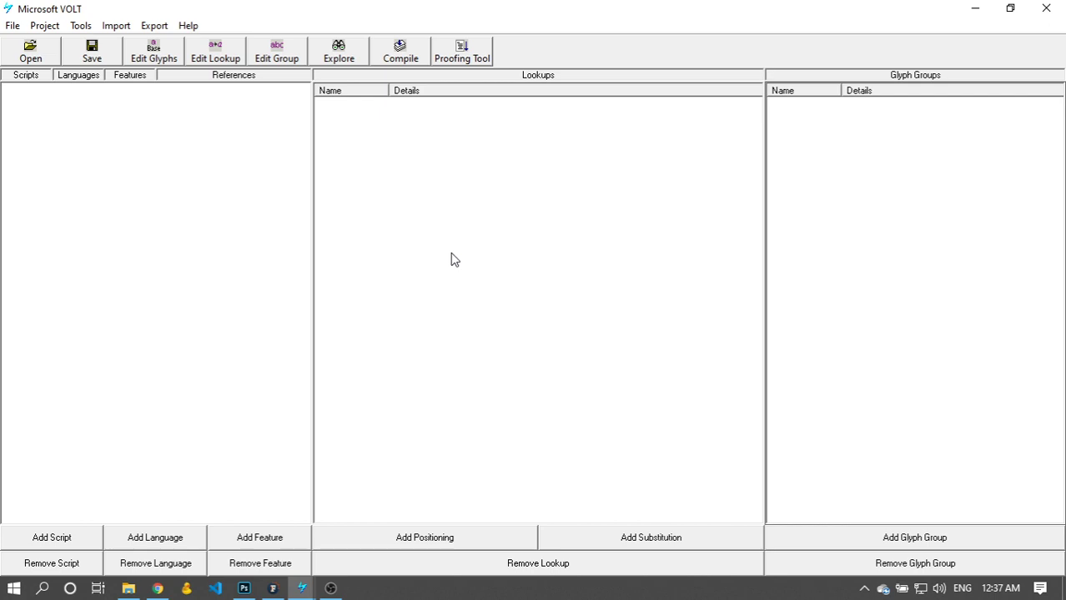
{"action": "left_click", "coordinate": [32, 52]}
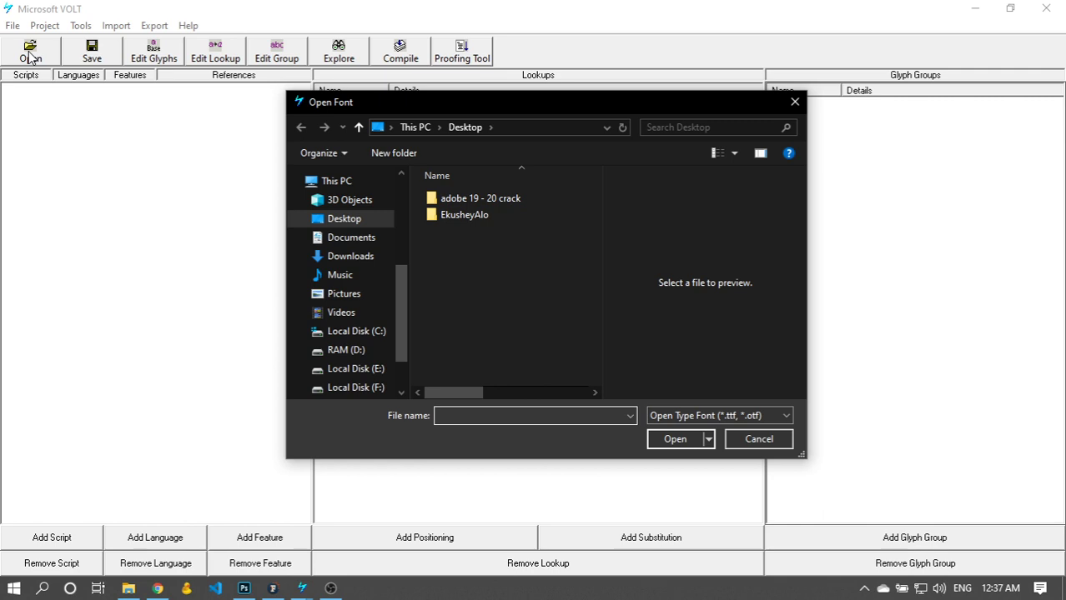
{"action": "double_click", "coordinate": [469, 215]}
{"action": "double_click", "coordinate": [466, 206]}
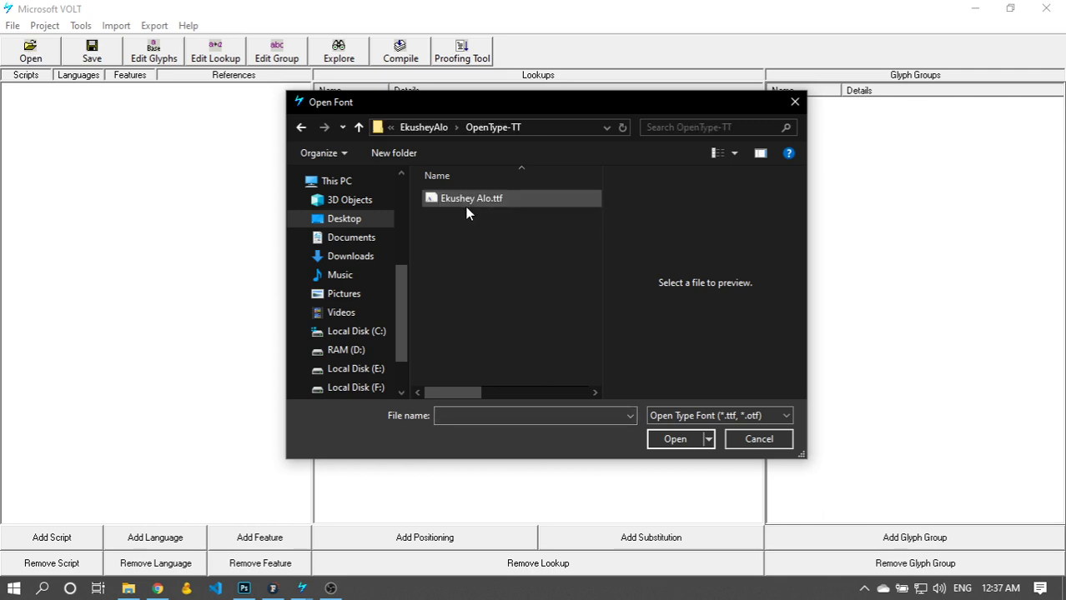
{"action": "left_click", "coordinate": [465, 207]}
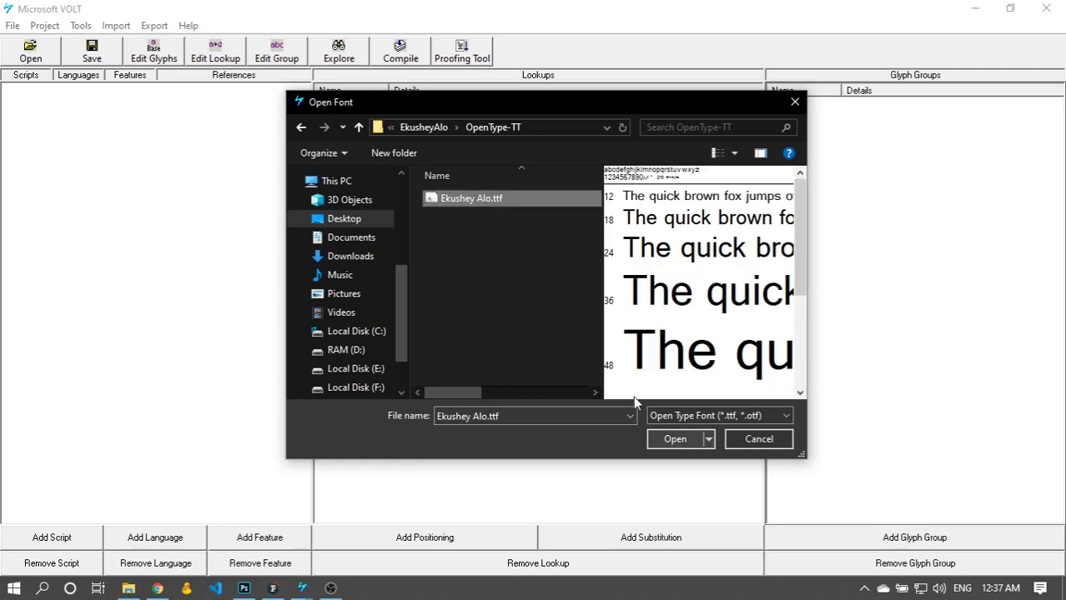
{"action": "left_click", "coordinate": [675, 442]}
{"action": "left_click", "coordinate": [592, 347]}
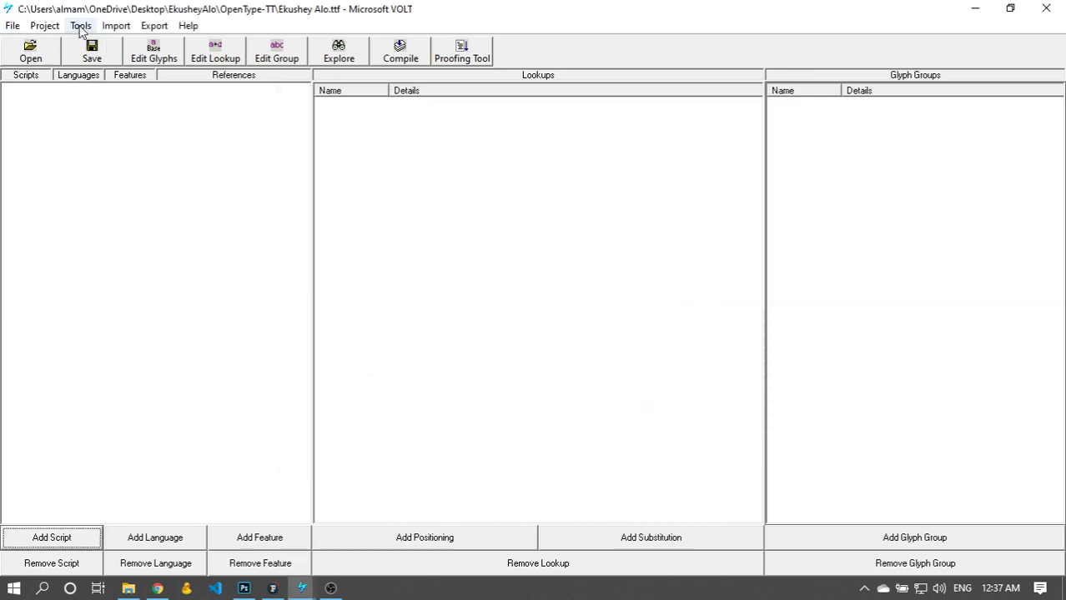
Step: Import everything from the Desktop project file OPT.vtp into Ekushey Alo.ttf, replacing all current VOLT data
{"action": "left_click", "coordinate": [115, 26]}
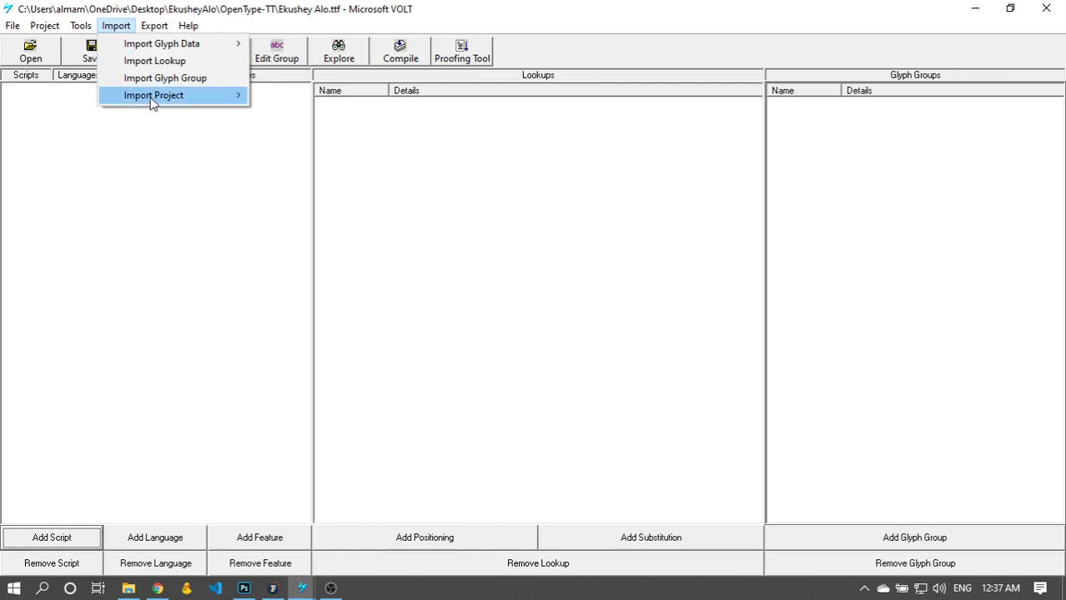
{"action": "mouse_move", "coordinate": [153, 100]}
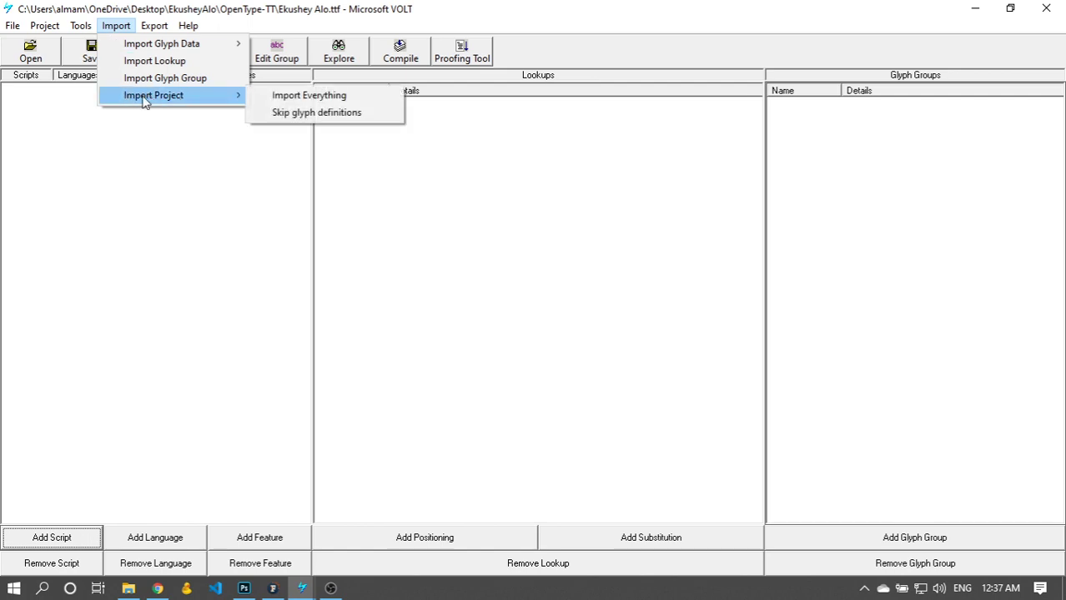
{"action": "left_click", "coordinate": [285, 101]}
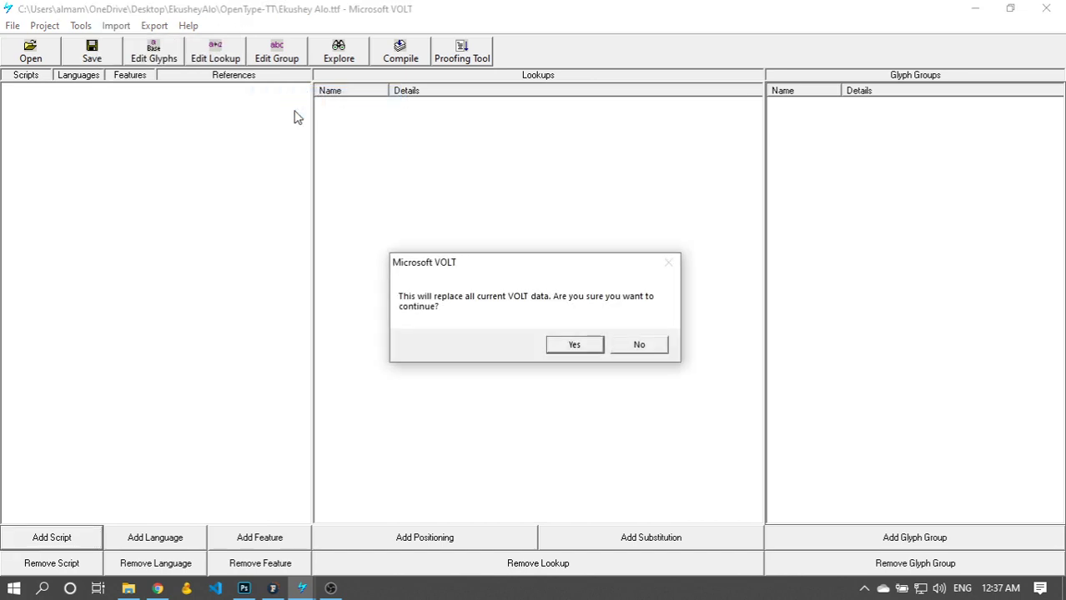
{"action": "left_click", "coordinate": [585, 351]}
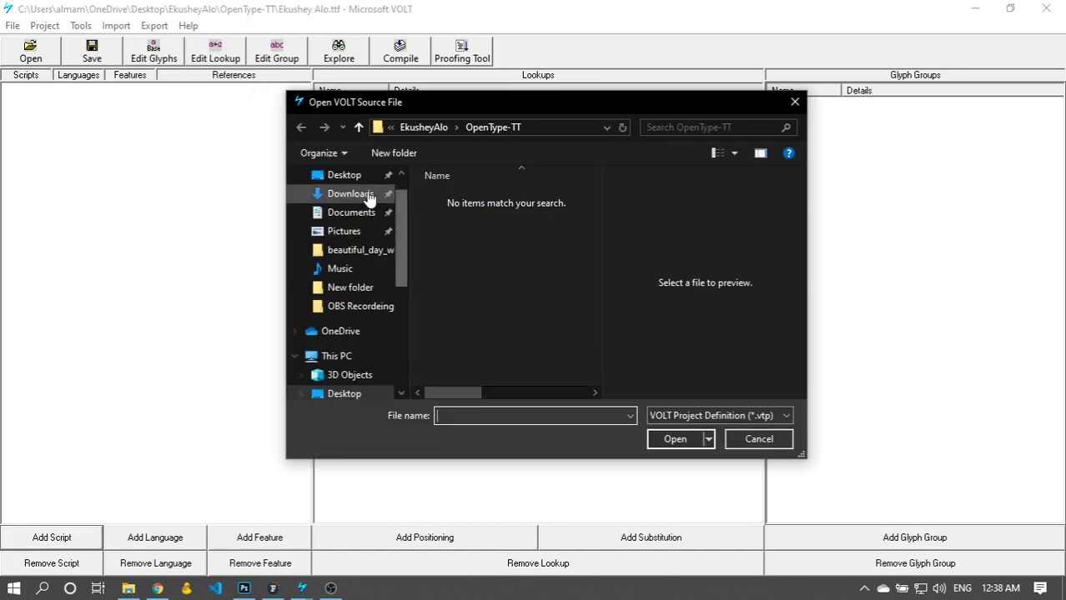
{"action": "left_click", "coordinate": [349, 179]}
{"action": "left_click", "coordinate": [457, 234]}
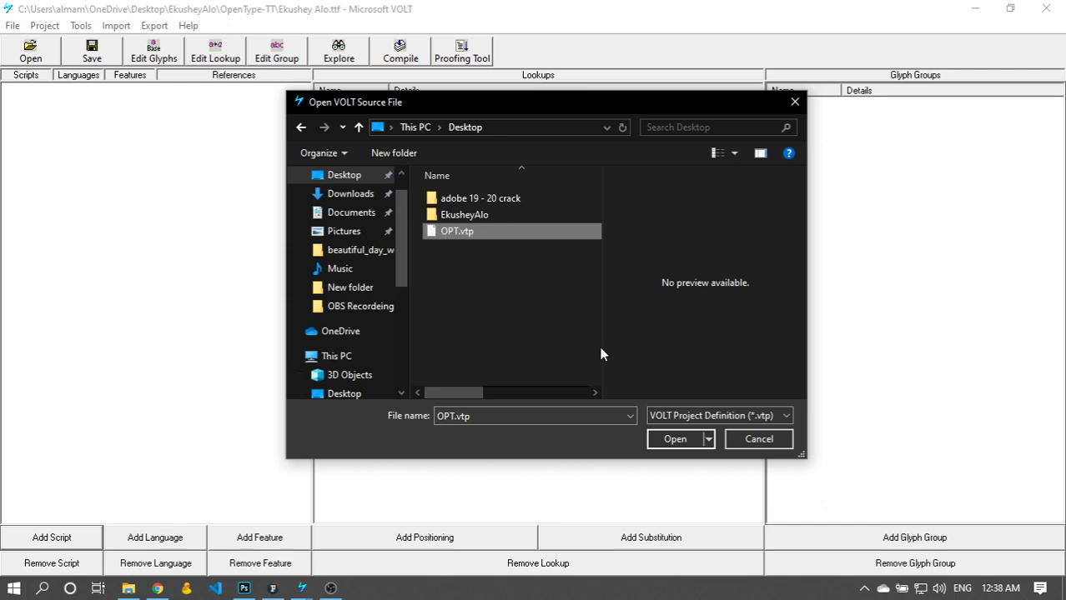
{"action": "left_click", "coordinate": [675, 440]}
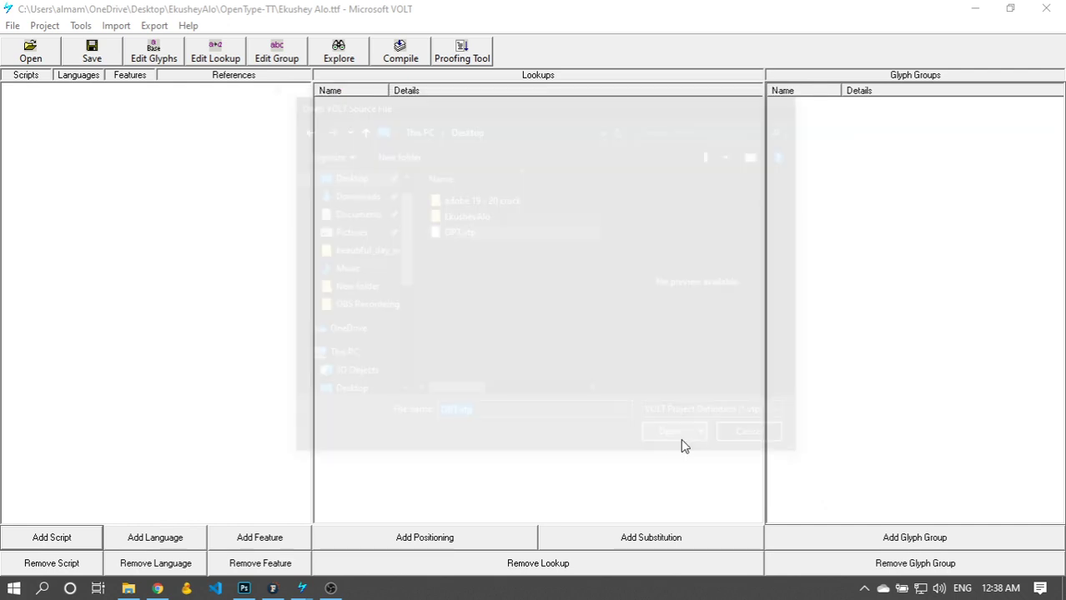
{"action": "left_click", "coordinate": [559, 348]}
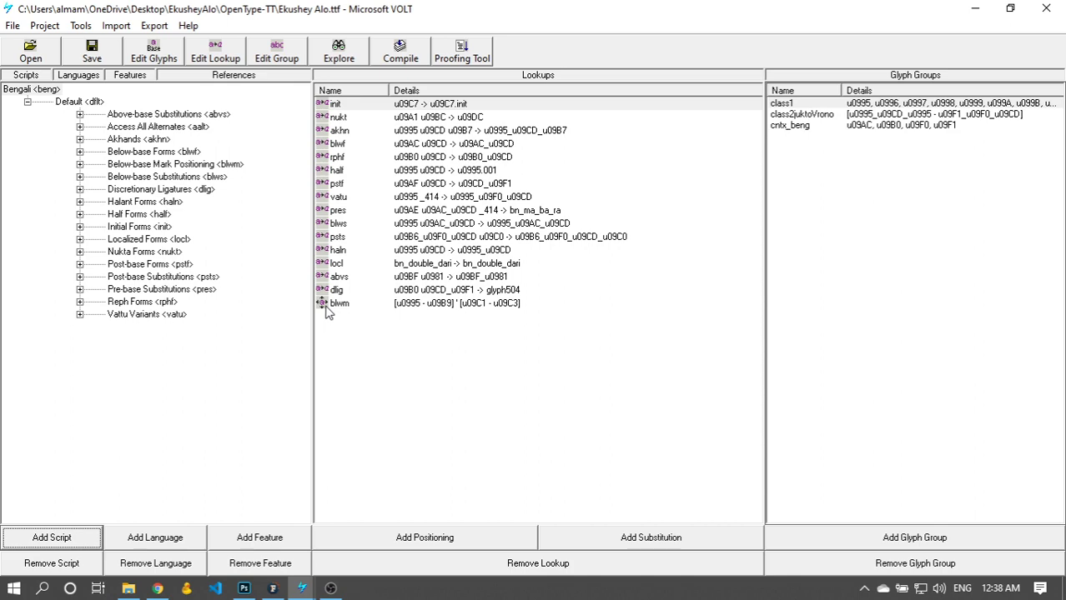
Step: Switch to FontLab and look over the Bengali glyphs at the start of the Ekushey Alo Regular glyph grid
{"action": "left_click", "coordinate": [275, 589]}
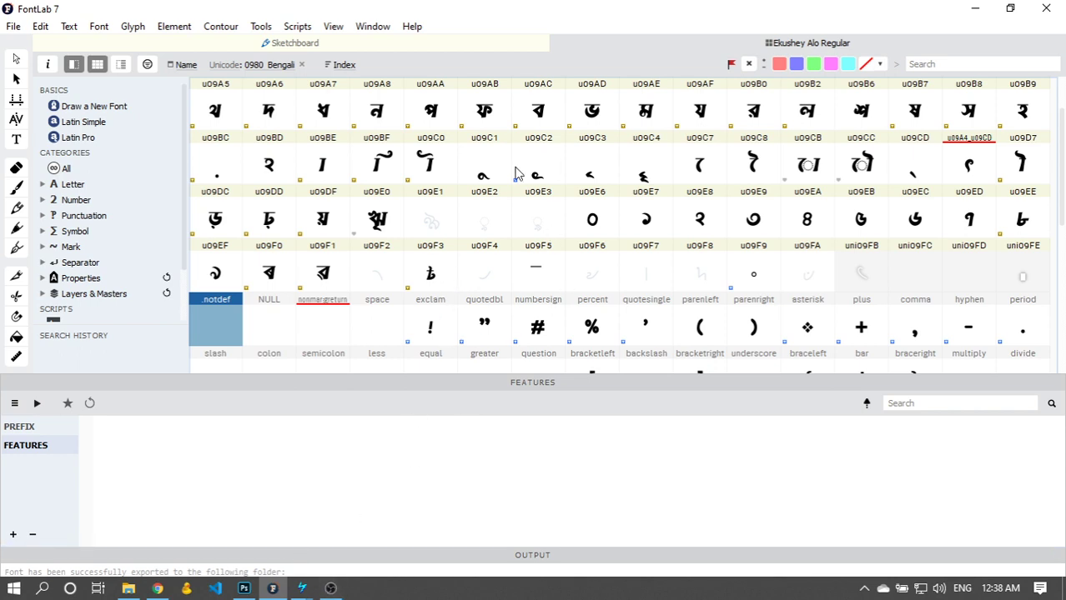
{"action": "scroll", "coordinate": [458, 184], "scroll_direction": "up", "scroll_amount": 2}
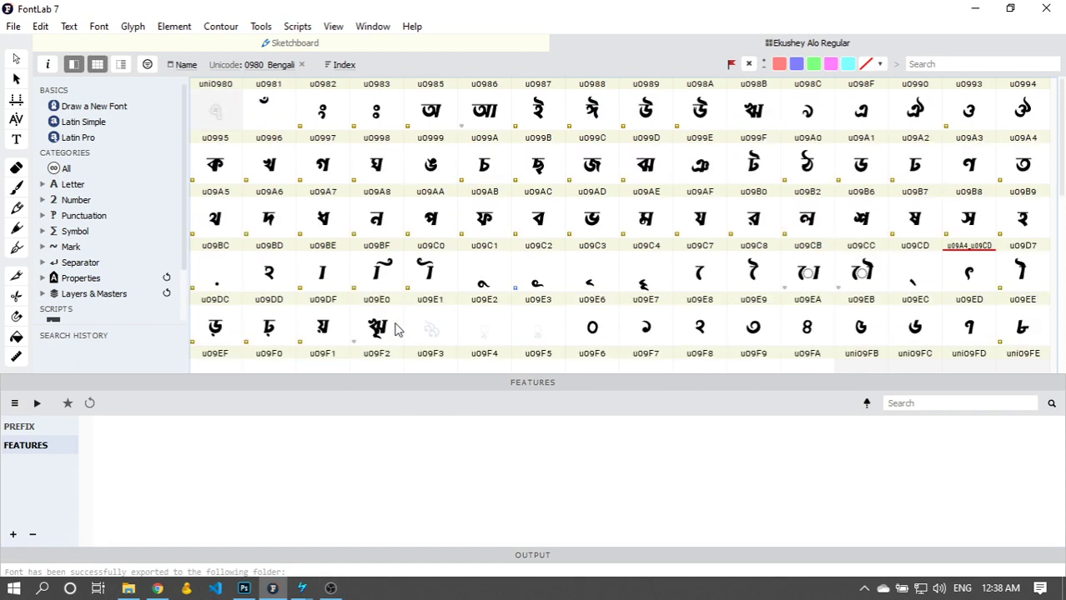
{"action": "left_click", "coordinate": [283, 121]}
{"action": "left_click", "coordinate": [374, 110]}
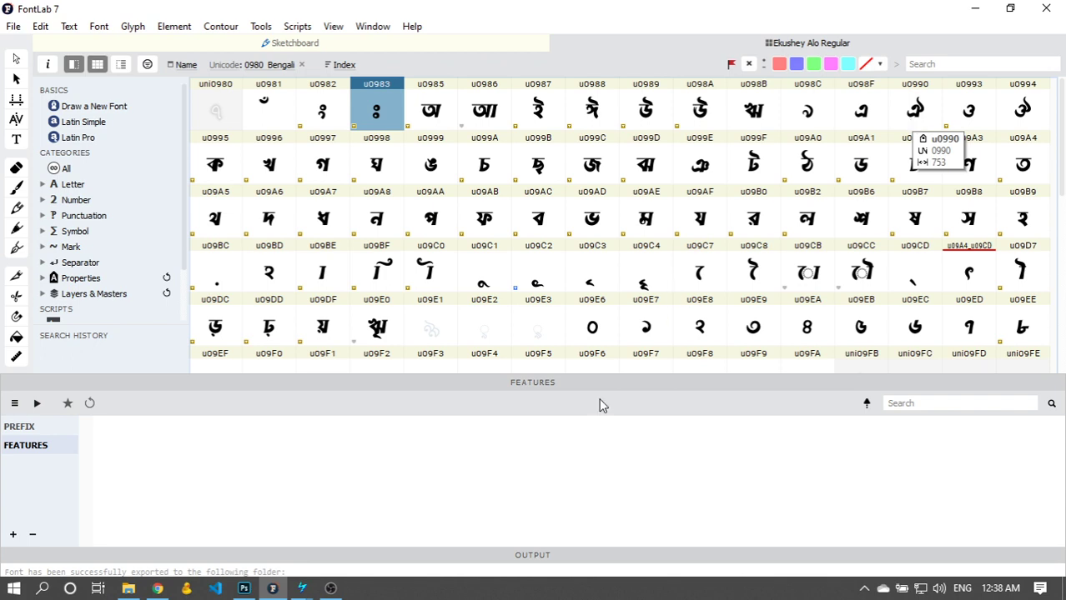
Step: Open Ekushey Belycon 06-09-2018.ttf from the Bangla Font Project's Ekushey Belycon folder
{"action": "left_click", "coordinate": [13, 26]}
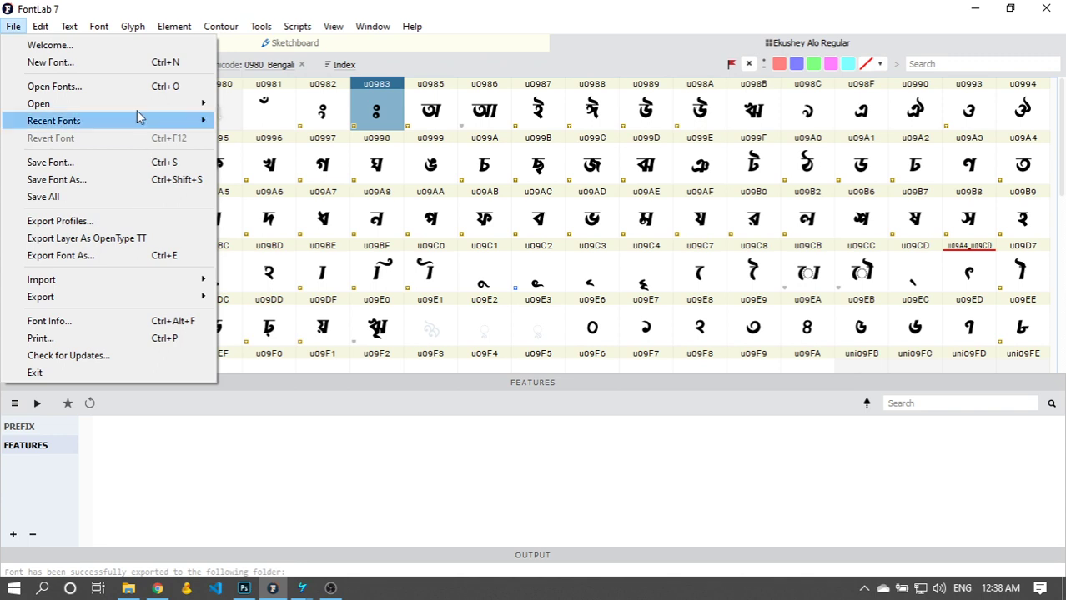
{"action": "mouse_move", "coordinate": [83, 123]}
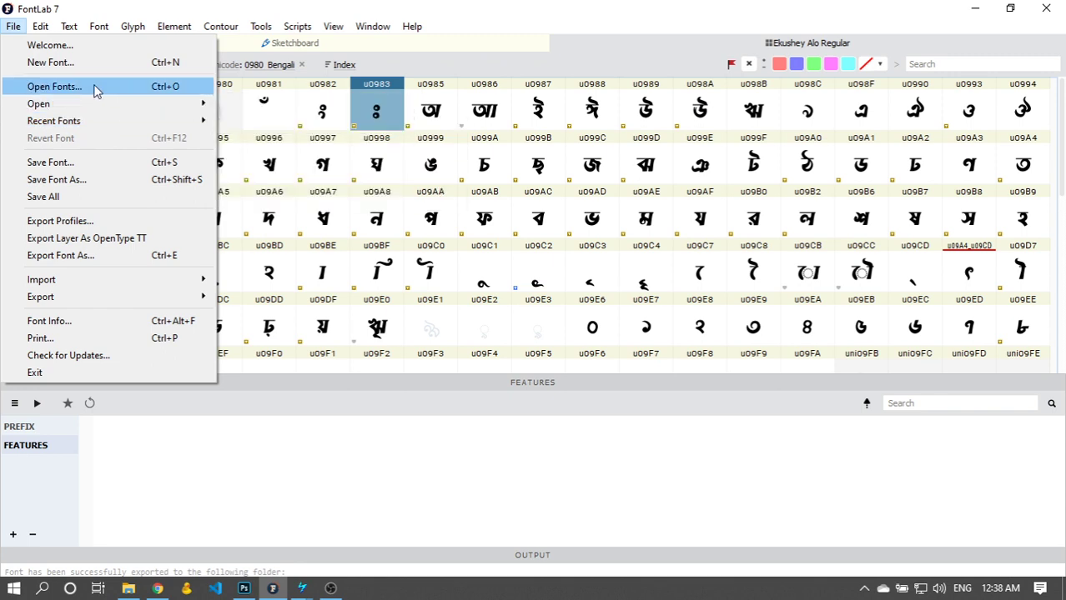
{"action": "left_click", "coordinate": [95, 86]}
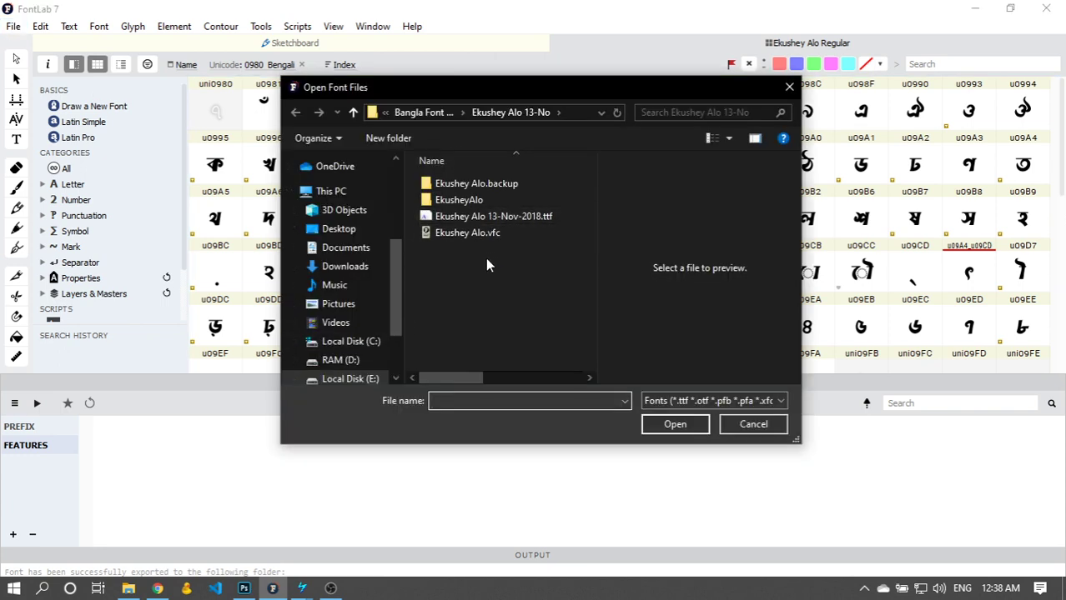
{"action": "left_click", "coordinate": [428, 113]}
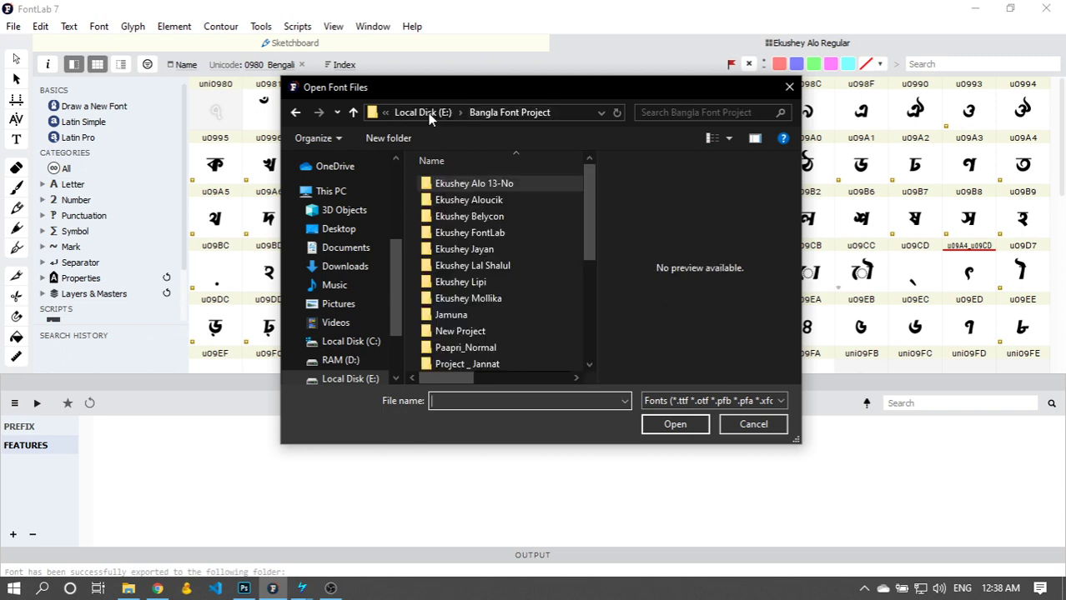
{"action": "double_click", "coordinate": [515, 216]}
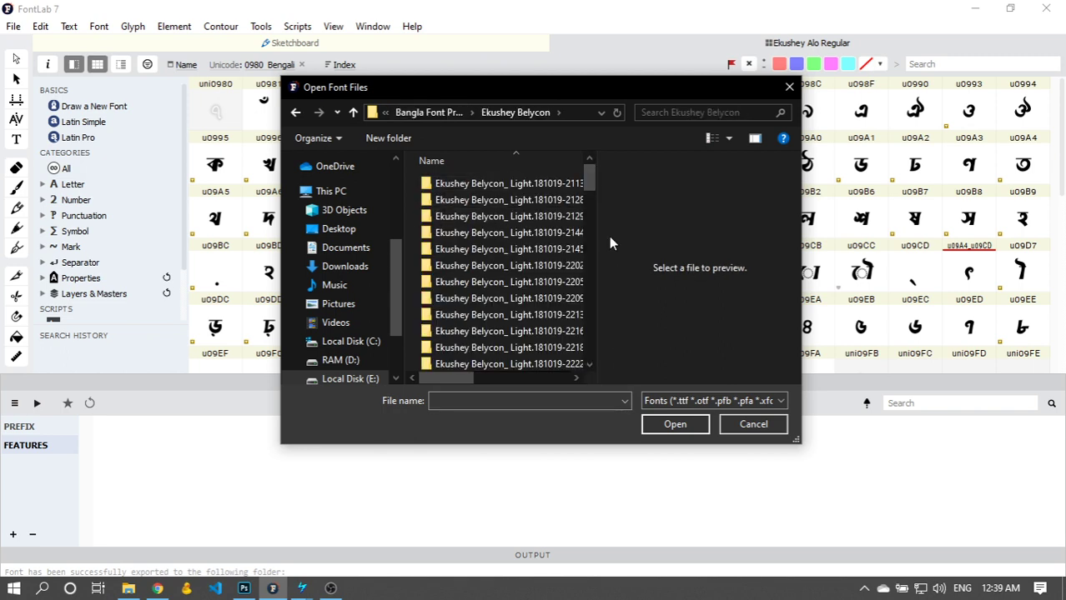
{"action": "left_click_drag", "start_coordinate": [586, 179], "coordinate": [599, 257]}
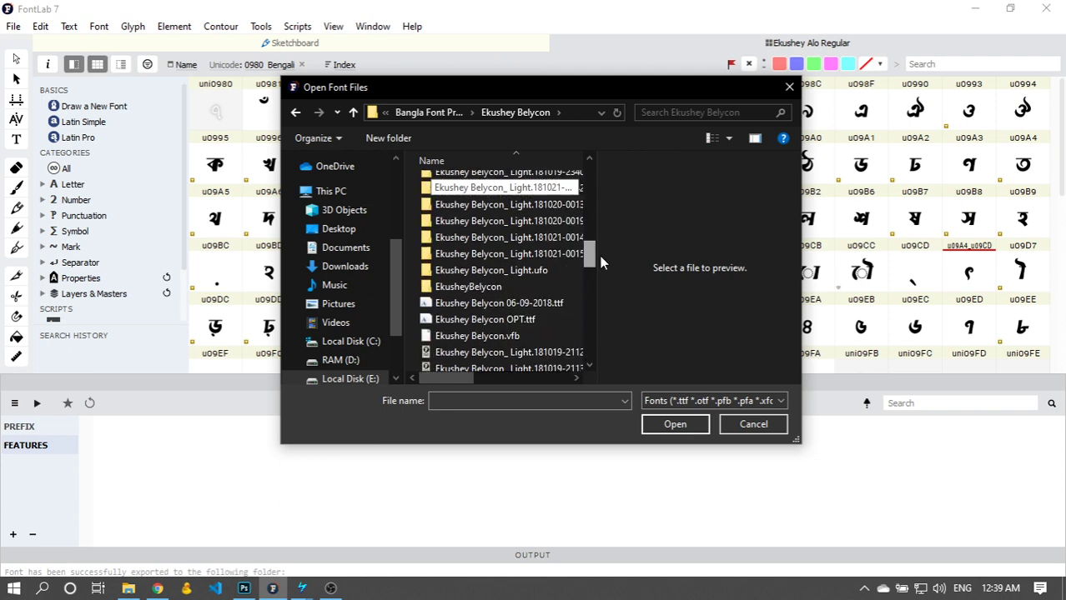
{"action": "left_click", "coordinate": [519, 304]}
{"action": "left_click", "coordinate": [675, 425]}
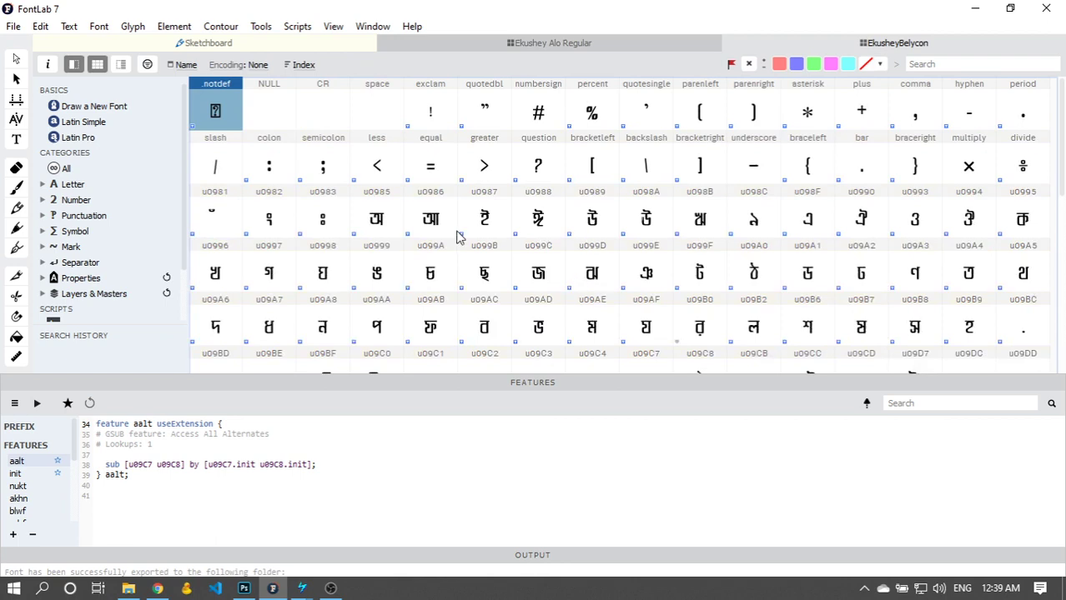
Step: Examine the names and order of the punctuation, base letters and digits in the EkusheyBelycon glyph grid
{"action": "scroll", "coordinate": [457, 237], "scroll_direction": "up", "scroll_amount": 1}
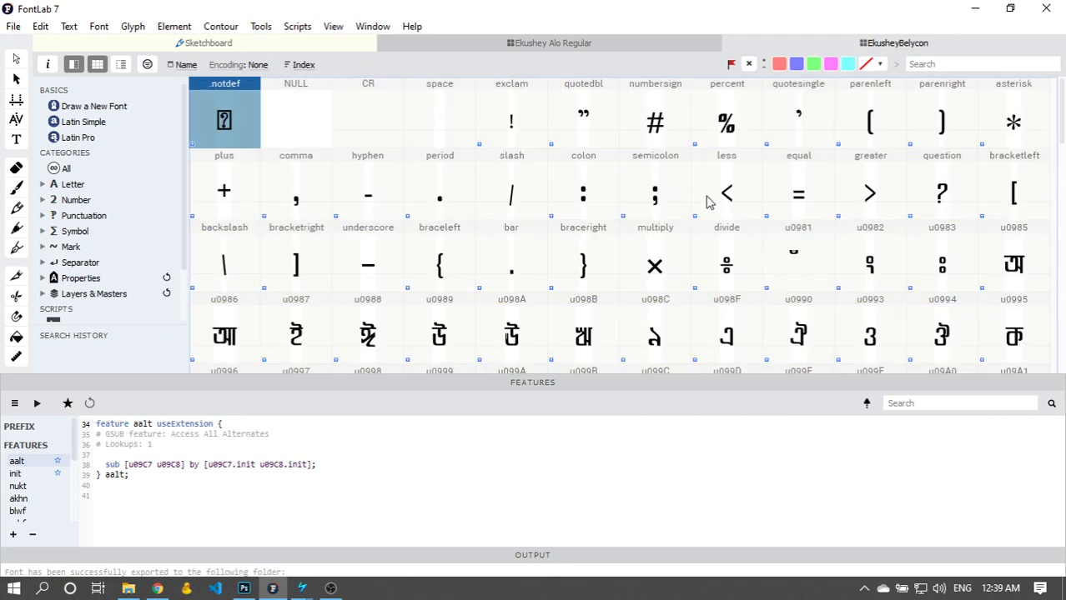
{"action": "scroll", "coordinate": [512, 193], "scroll_direction": "down", "scroll_amount": 2}
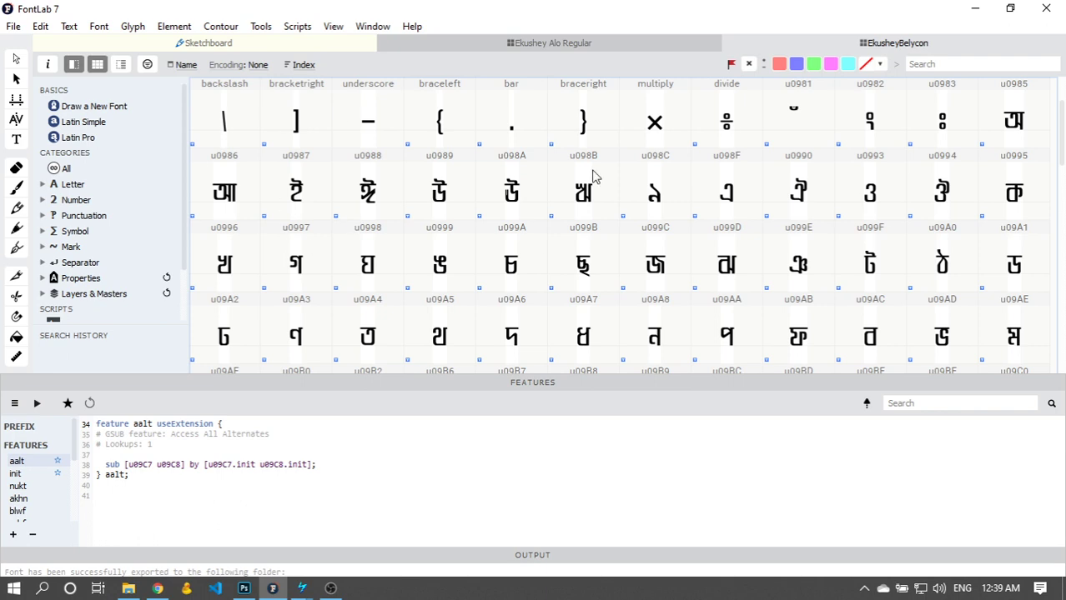
{"action": "scroll", "coordinate": [492, 284], "scroll_direction": "up", "scroll_amount": 2}
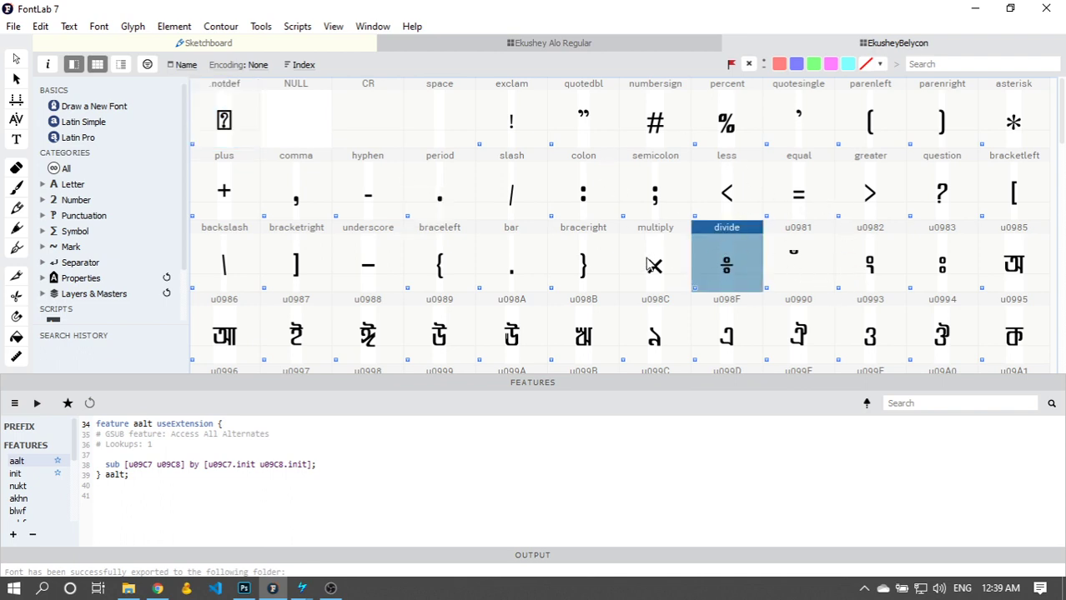
{"action": "scroll", "coordinate": [708, 221], "scroll_direction": "down", "scroll_amount": 9}
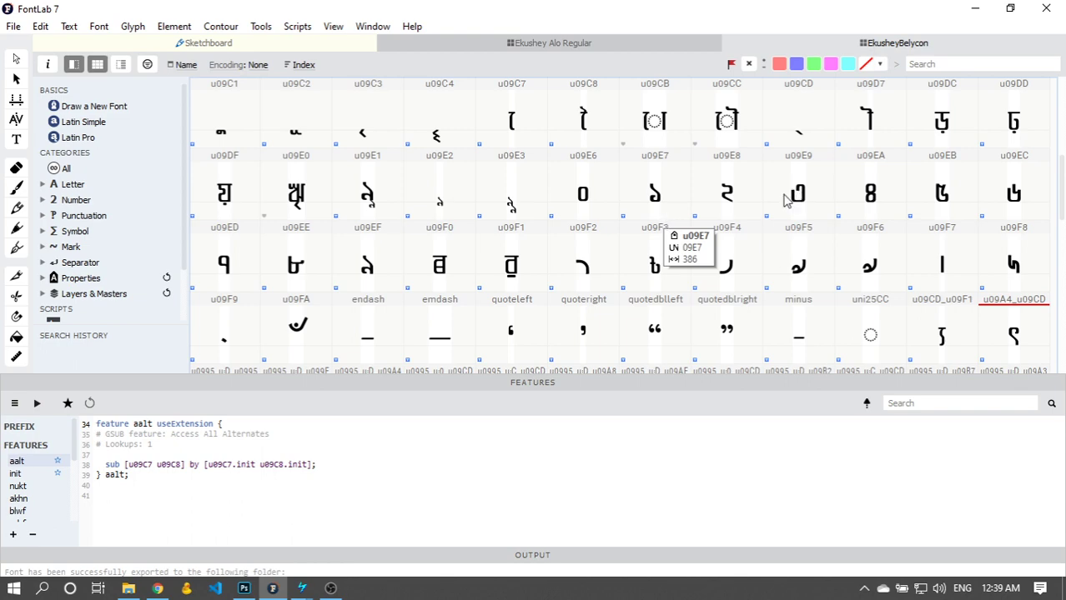
{"action": "left_click", "coordinate": [671, 196]}
{"action": "left_click", "coordinate": [721, 209]}
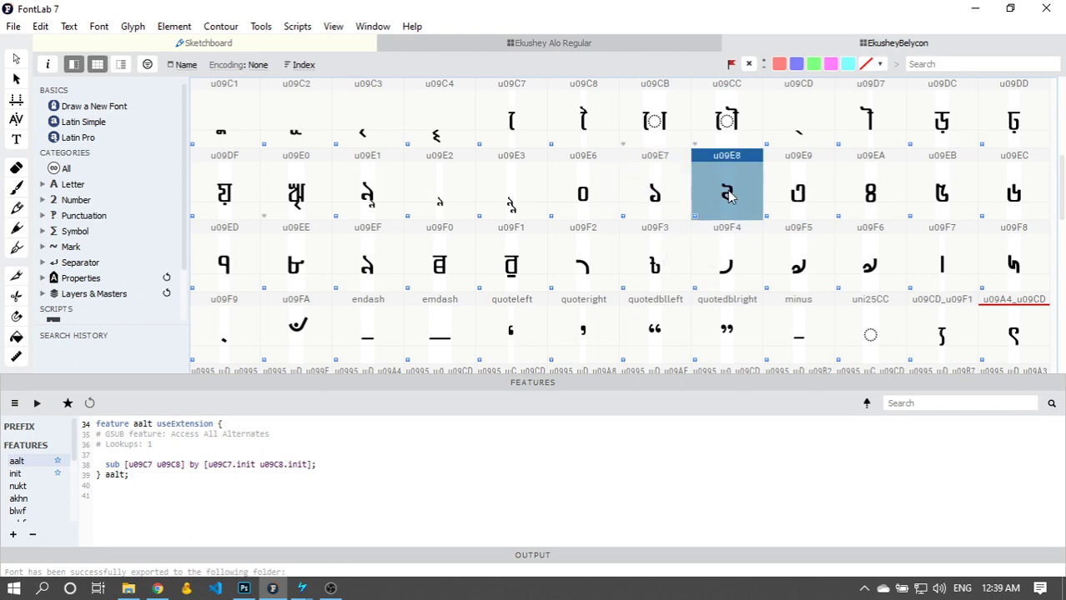
Step: Examine how the conjunct glyphs are named in EkusheyBelycon, and check the CR and space glyphs at the font's start
{"action": "scroll", "coordinate": [759, 265], "scroll_direction": "down", "scroll_amount": 2}
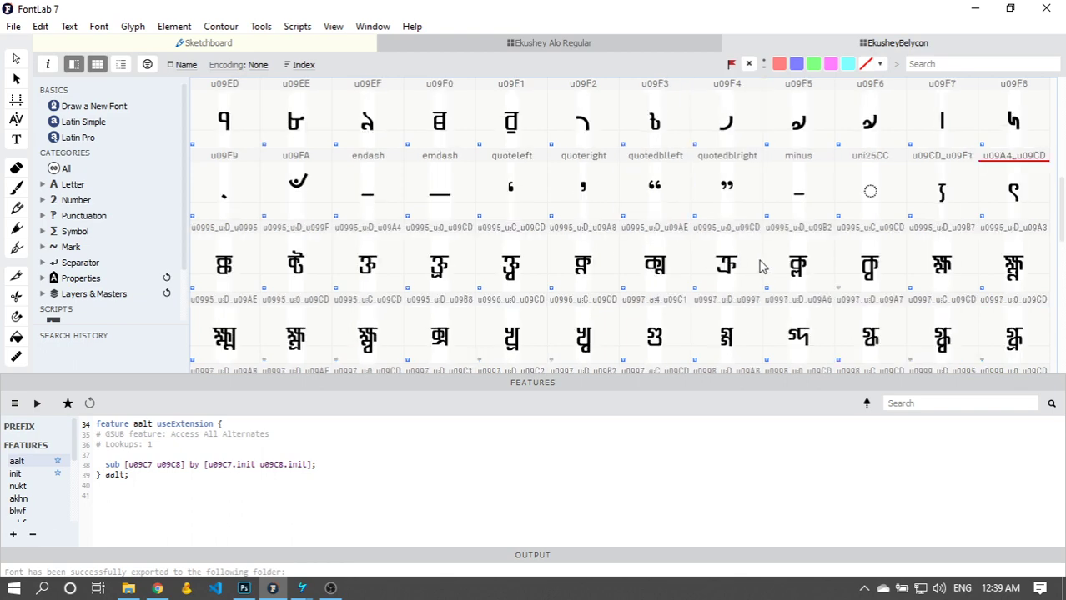
{"action": "scroll", "coordinate": [759, 266], "scroll_direction": "down", "scroll_amount": 1}
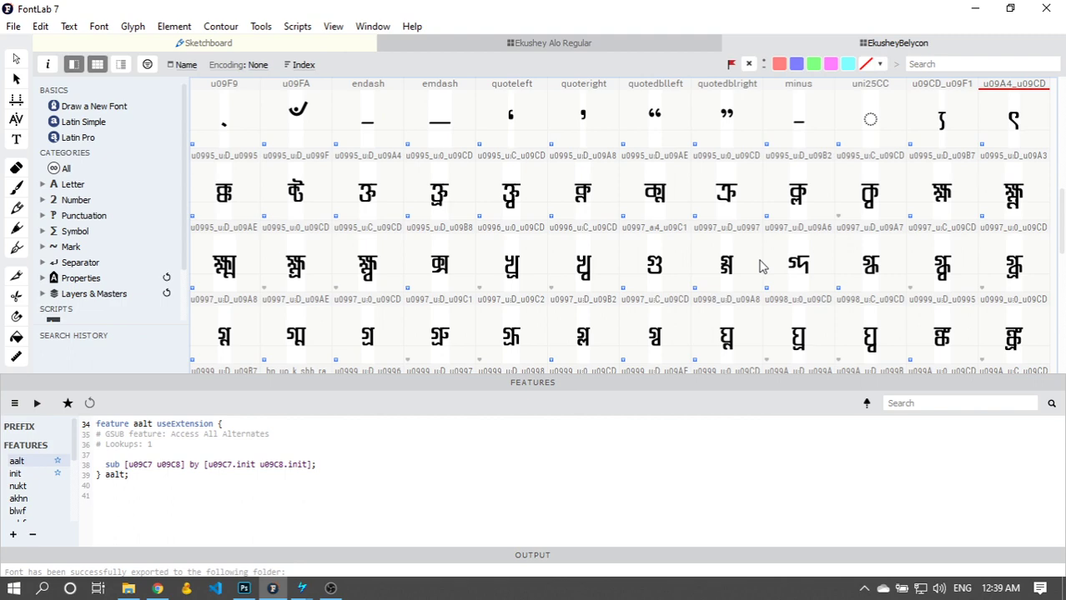
{"action": "scroll", "coordinate": [478, 197], "scroll_direction": "up", "scroll_amount": 1}
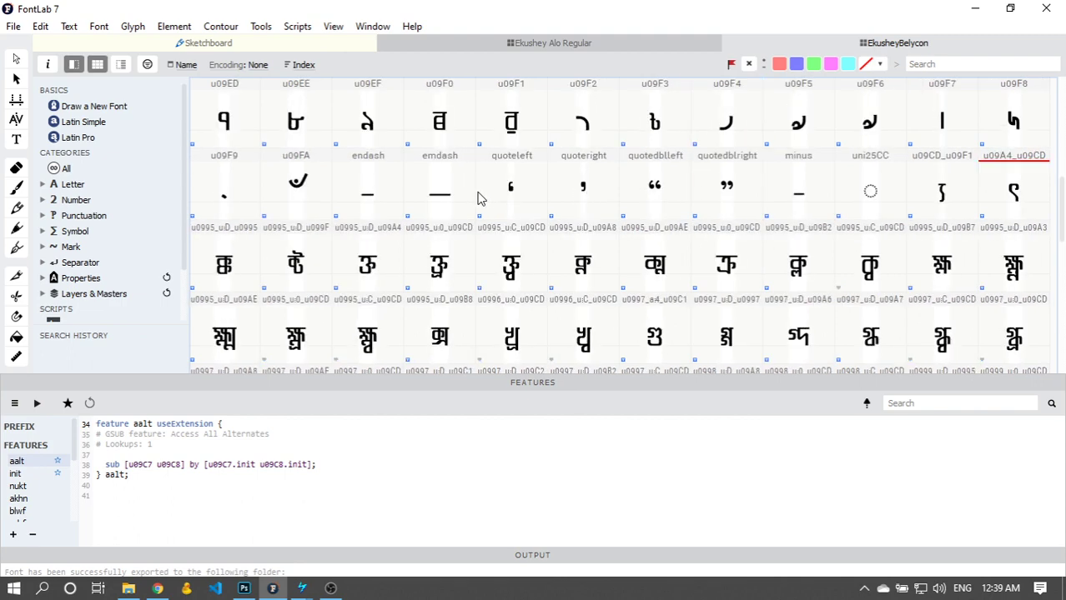
{"action": "scroll", "coordinate": [478, 198], "scroll_direction": "down", "scroll_amount": 12}
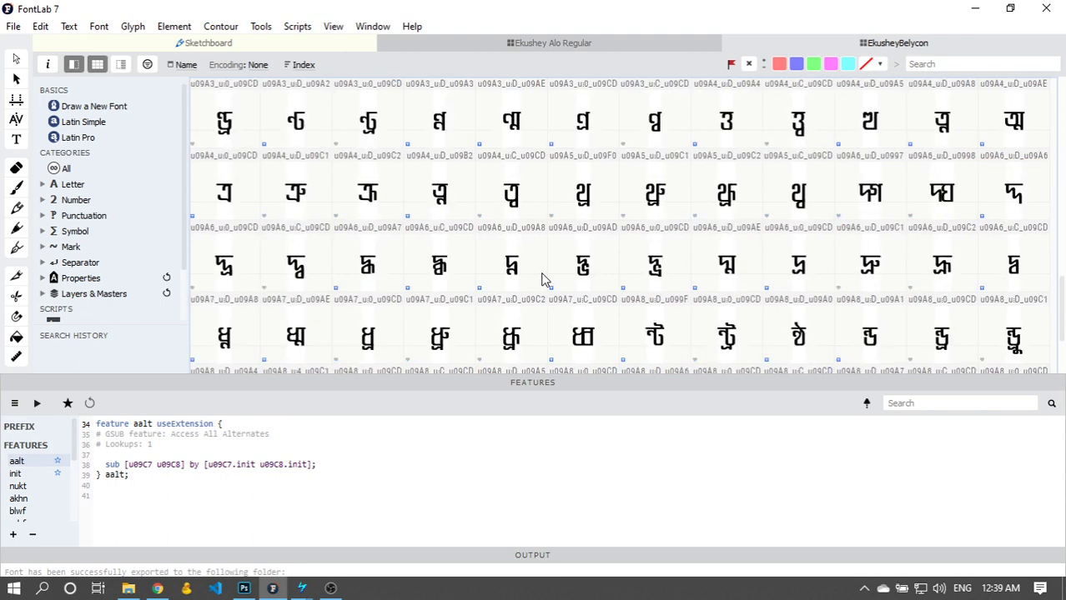
{"action": "scroll", "coordinate": [541, 279], "scroll_direction": "down", "scroll_amount": 2}
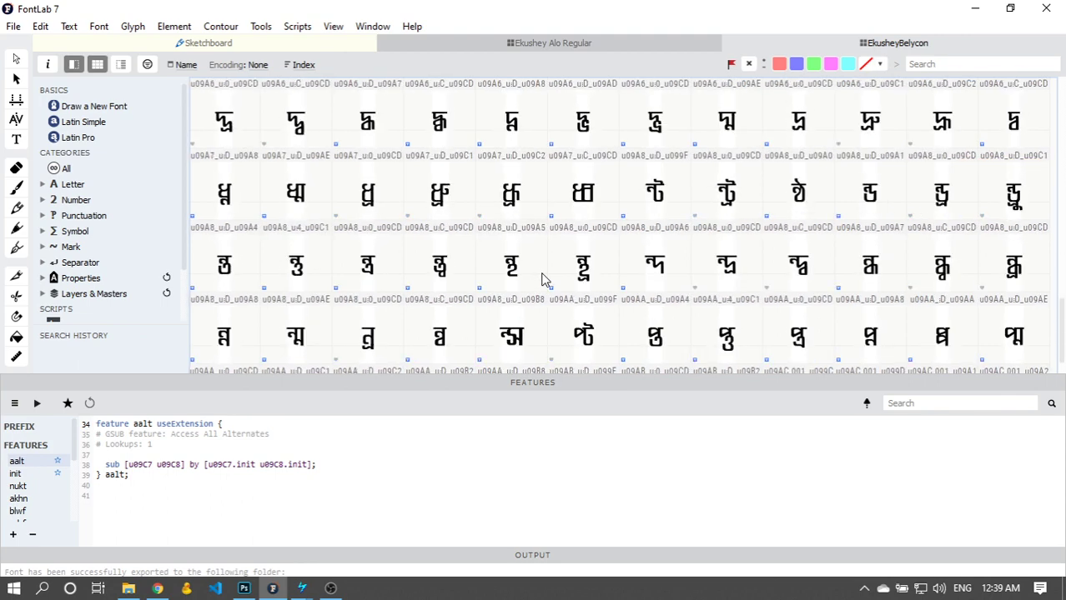
{"action": "scroll", "coordinate": [542, 279], "scroll_direction": "down", "scroll_amount": 2}
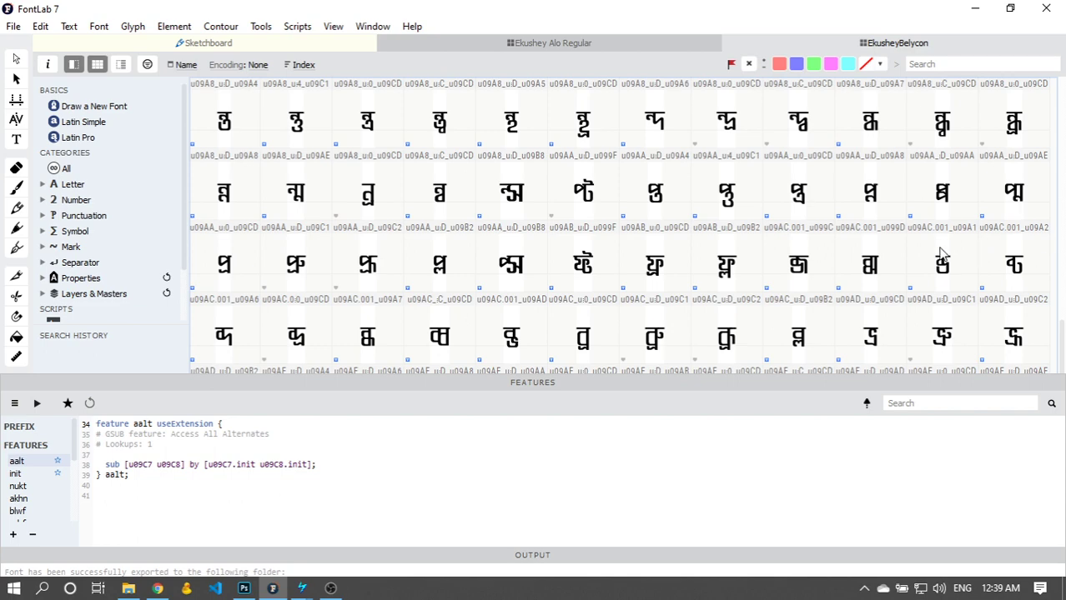
{"action": "scroll", "coordinate": [854, 224], "scroll_direction": "up", "scroll_amount": 15}
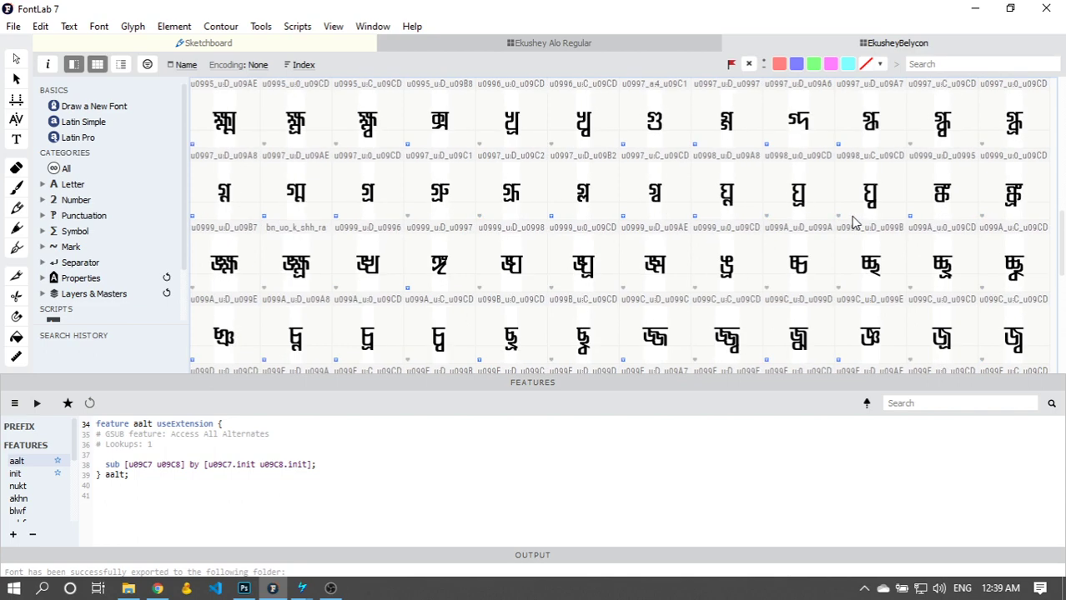
{"action": "scroll", "coordinate": [854, 224], "scroll_direction": "up", "scroll_amount": 10}
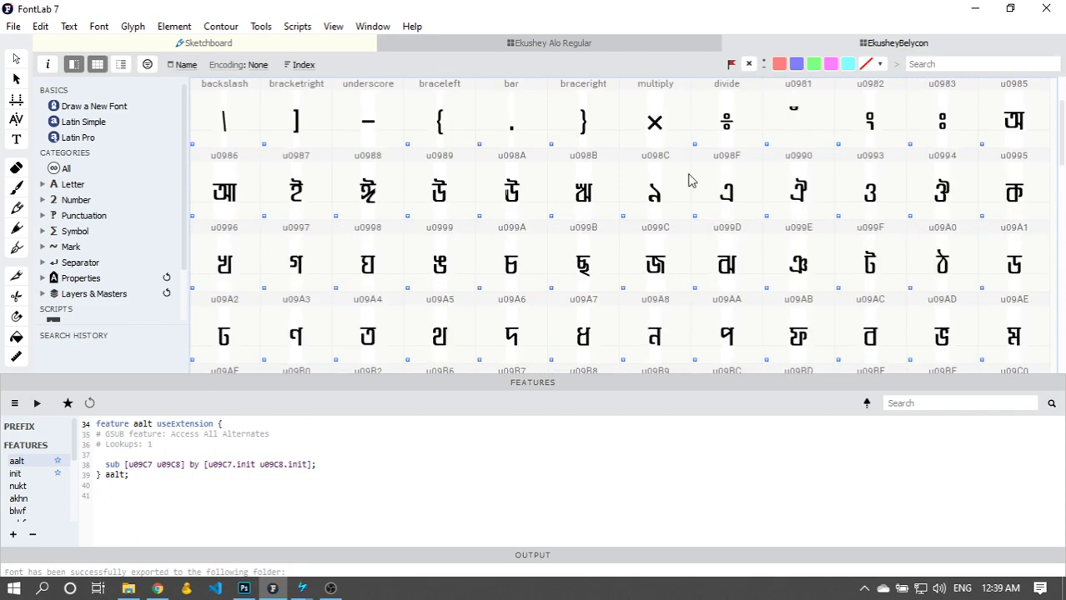
{"action": "left_click", "coordinate": [372, 117]}
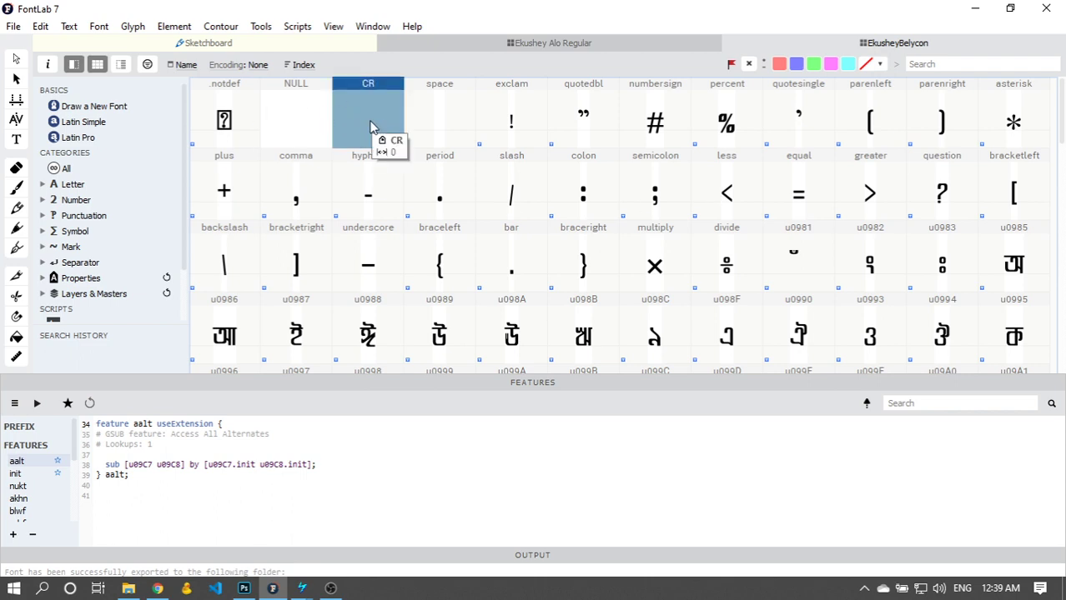
{"action": "left_click", "coordinate": [443, 117]}
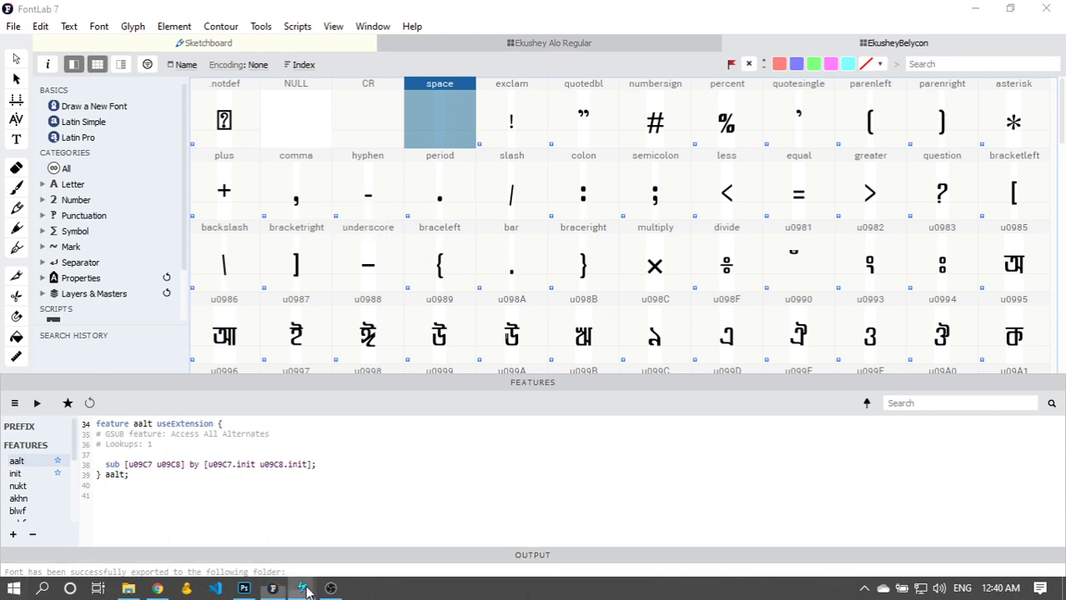
Step: Switch to the Ekushey Alo.ttf window in Microsoft VOLT and inspect the nukt lookup's ligature substitutions in an enlarged window
{"action": "mouse_move", "coordinate": [302, 588]}
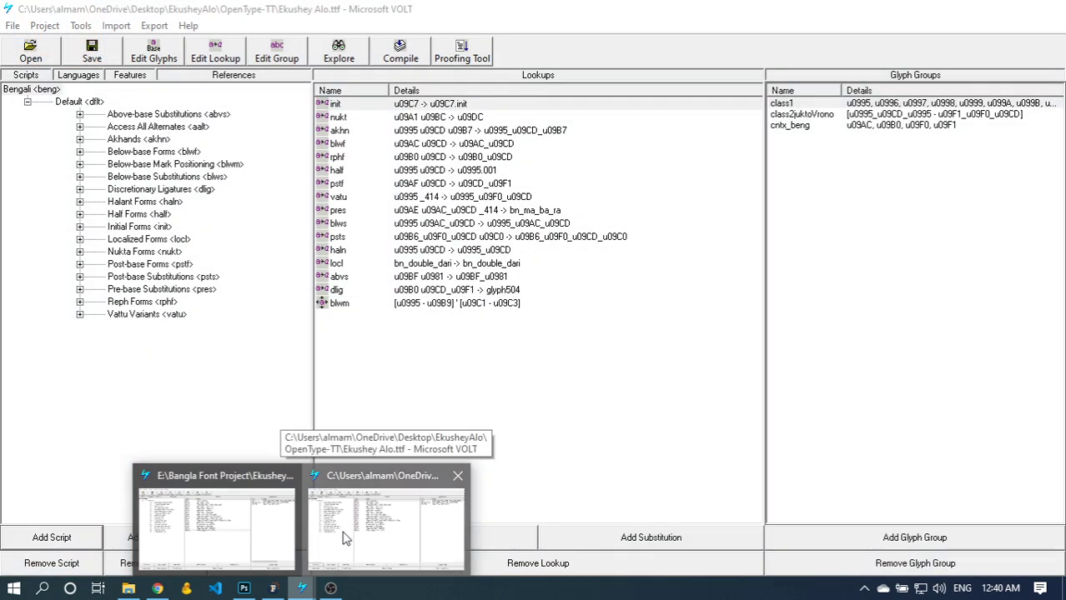
{"action": "left_click", "coordinate": [346, 538]}
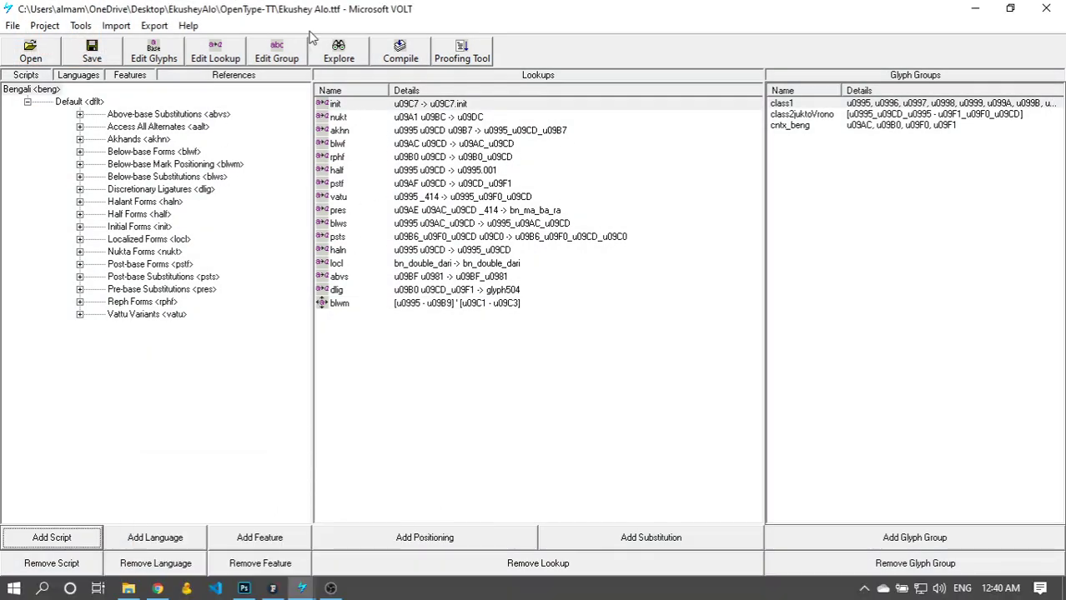
{"action": "left_click", "coordinate": [337, 120]}
{"action": "double_click", "coordinate": [337, 119]}
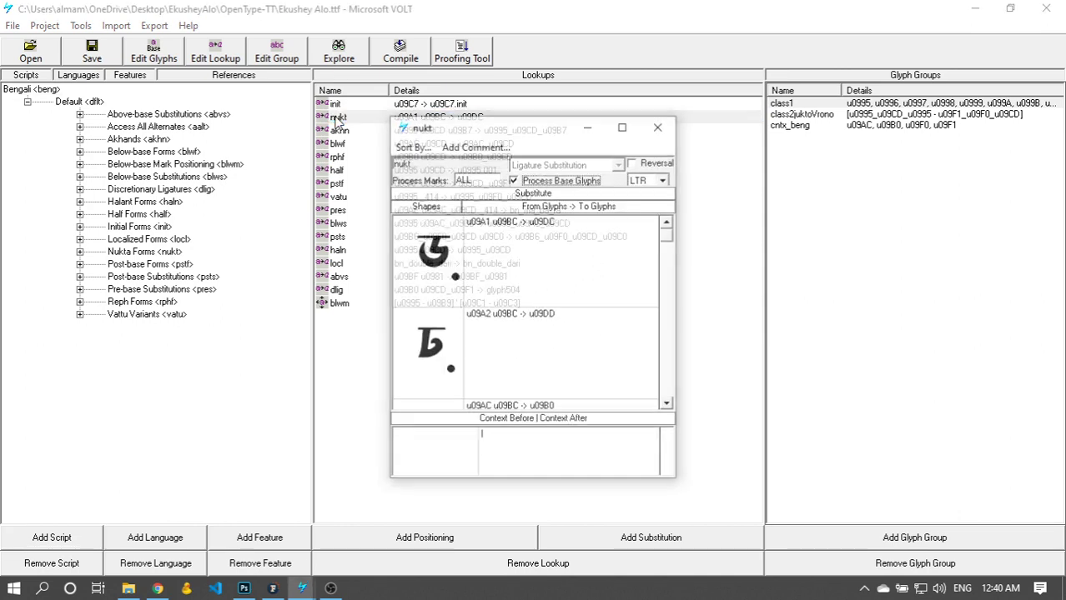
{"action": "left_click_drag", "start_coordinate": [679, 264], "coordinate": [1061, 255]}
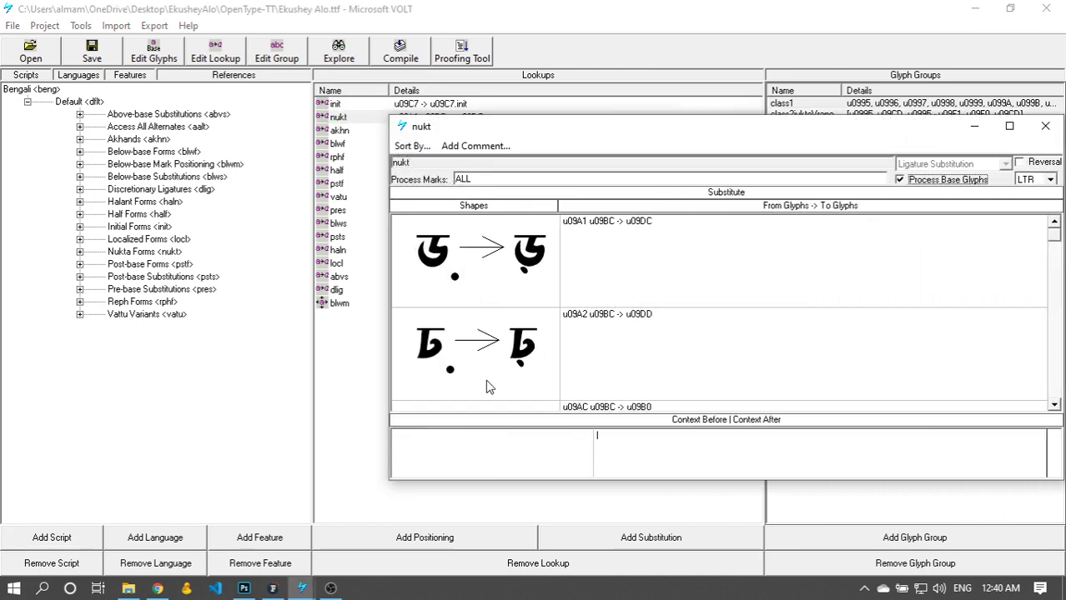
{"action": "left_click_drag", "start_coordinate": [391, 287], "coordinate": [90, 249]}
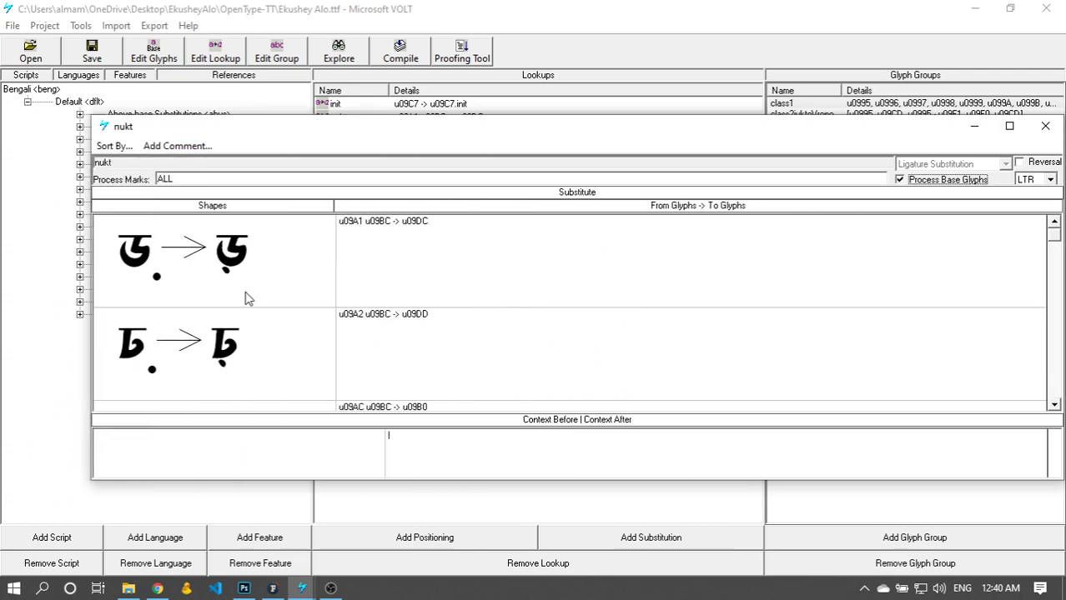
{"action": "left_click", "coordinate": [1049, 131]}
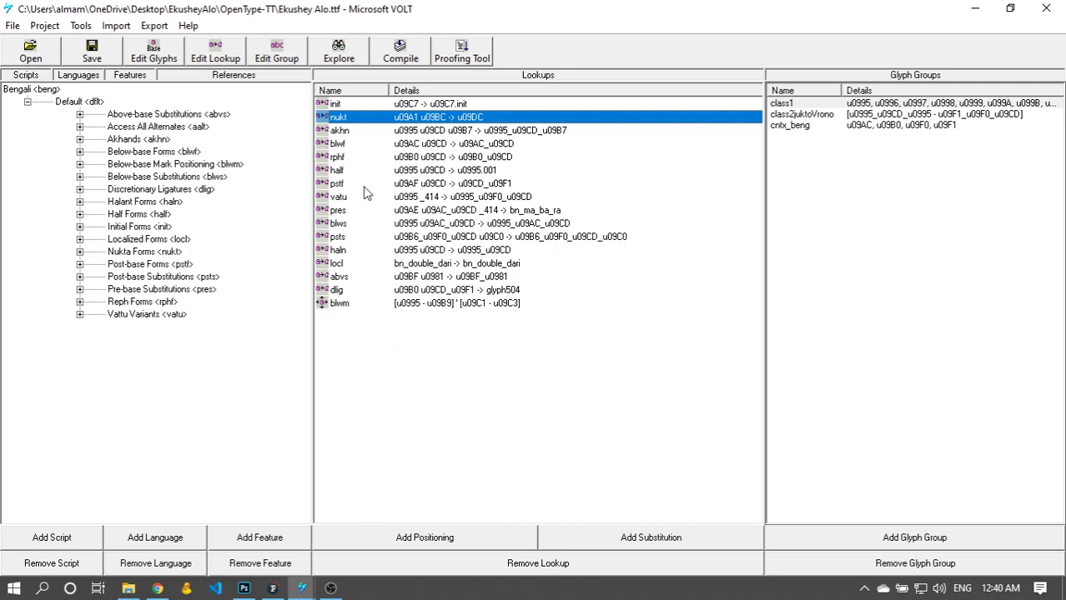
Step: Open the blwm lookup full screen and move the u0995 anchor for u09C1 to about dx 370, dy 93
{"action": "double_click", "coordinate": [345, 305]}
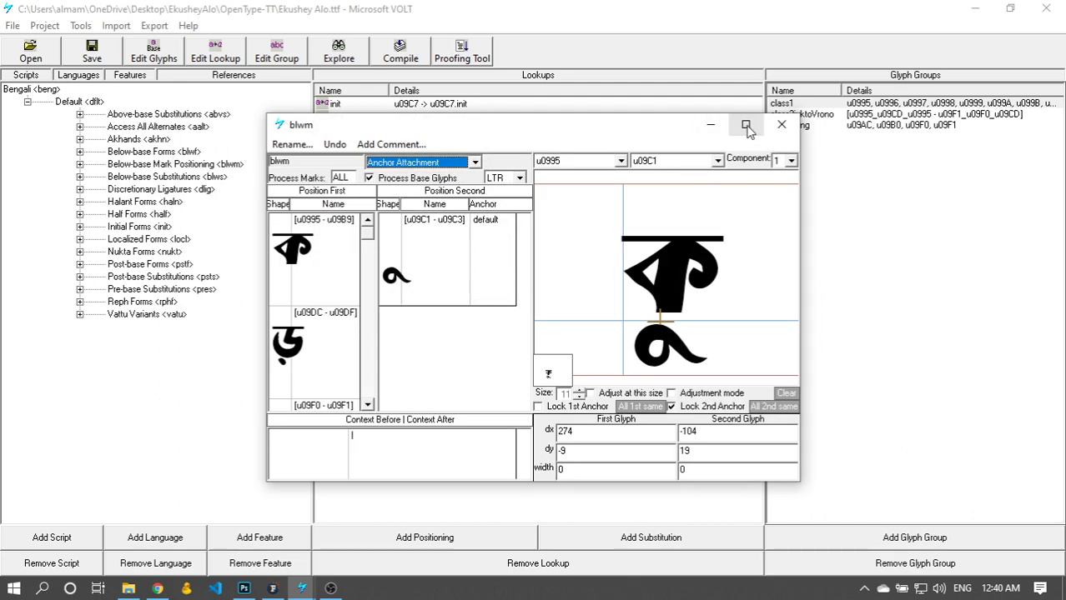
{"action": "left_click", "coordinate": [746, 126]}
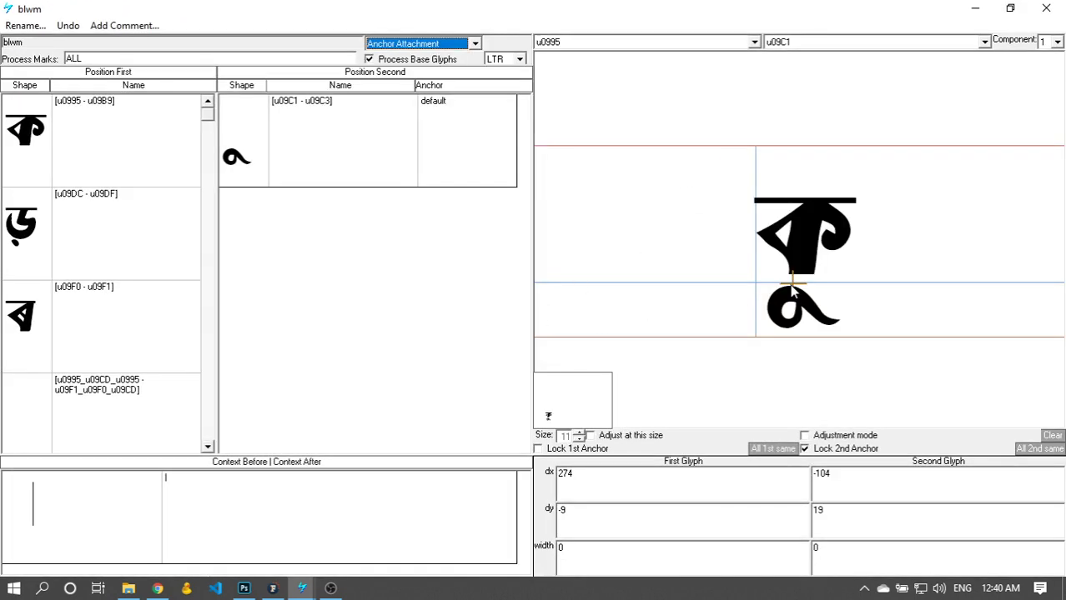
{"action": "mouse_move", "coordinate": [794, 289]}
{"action": "left_mouse_down"}
{"action": "mouse_move", "coordinate": [805, 274]}
{"action": "mouse_move", "coordinate": [807, 287]}
{"action": "left_mouse_up"}
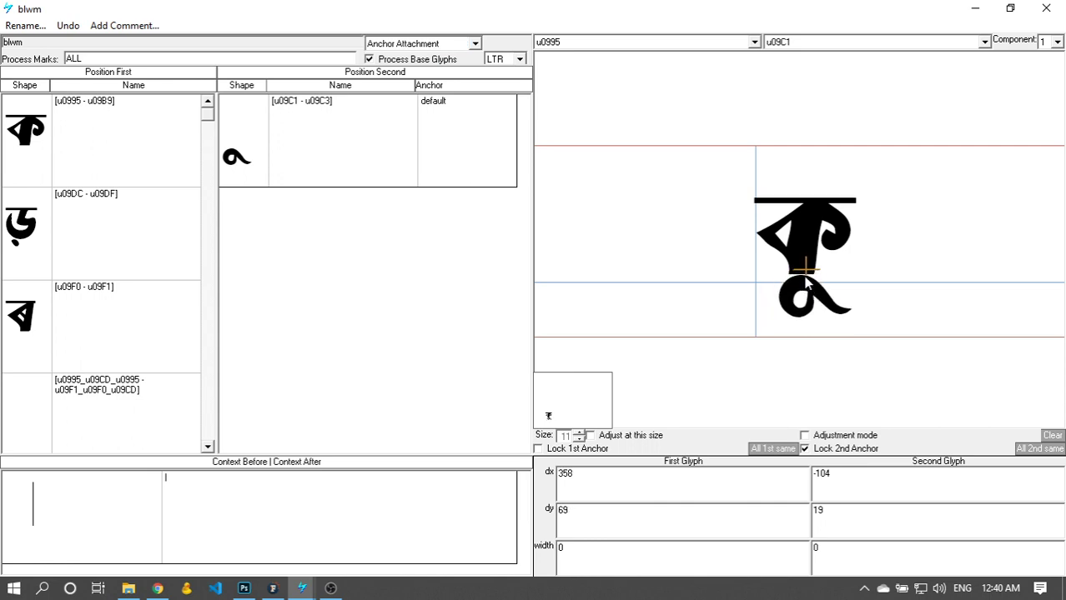
Step: Examine how the u09C1 sign attaches beneath each base glyph from u0995 through u099D in the blwm lookup
{"action": "left_click", "coordinate": [685, 41]}
{"action": "left_click", "coordinate": [685, 41]}
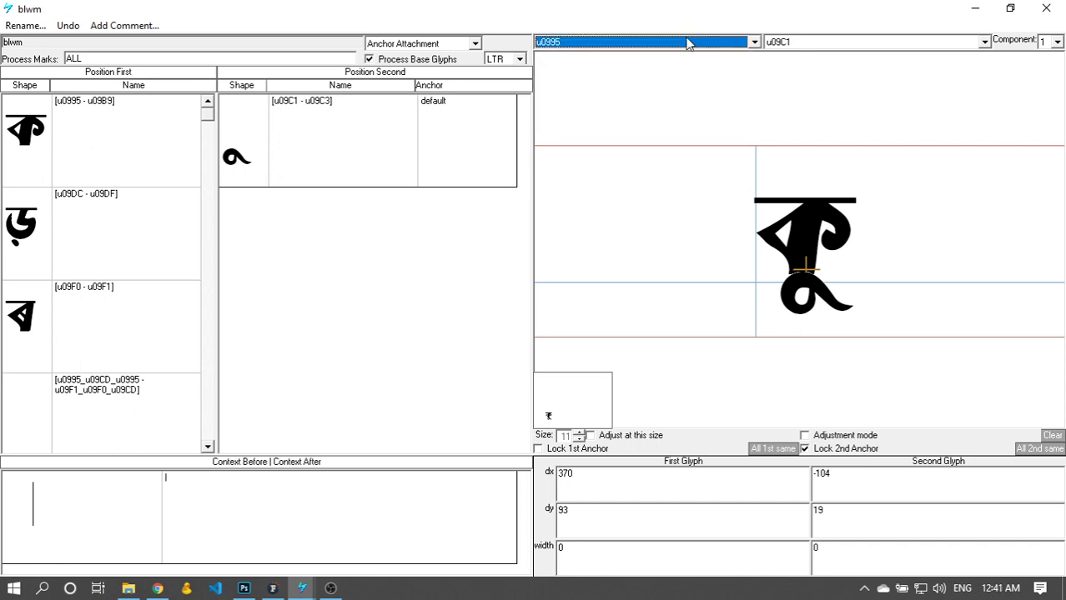
{"action": "key", "text": "Down"}
{"action": "key", "text": "Down"}
{"action": "key", "text": "Down"}
{"action": "key", "text": "Down"}
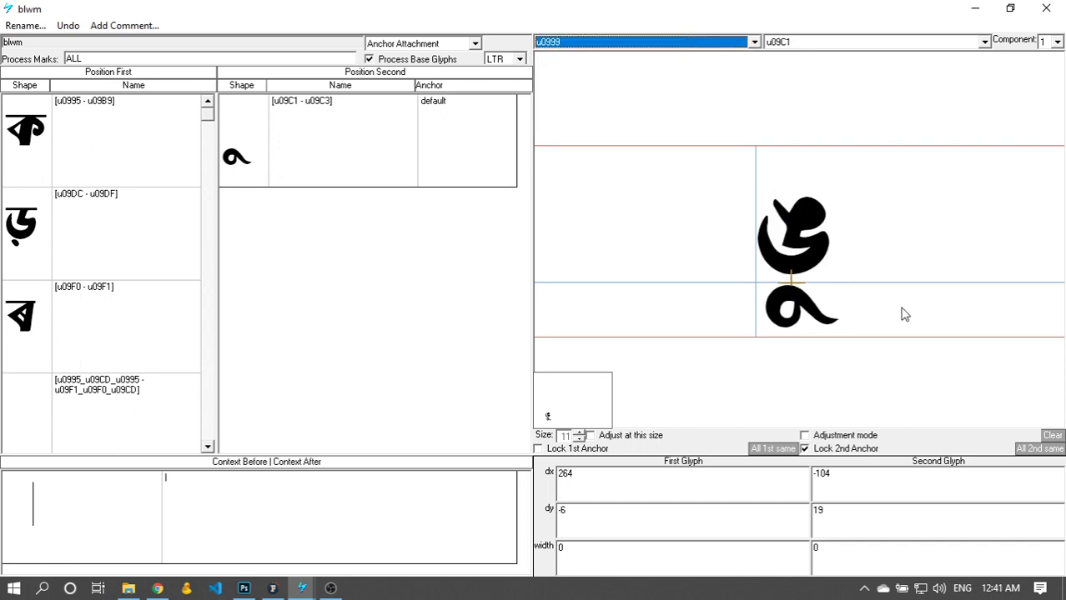
{"action": "key", "text": "Down"}
{"action": "key", "text": "Down"}
{"action": "key", "text": "Down"}
{"action": "key", "text": "Down"}
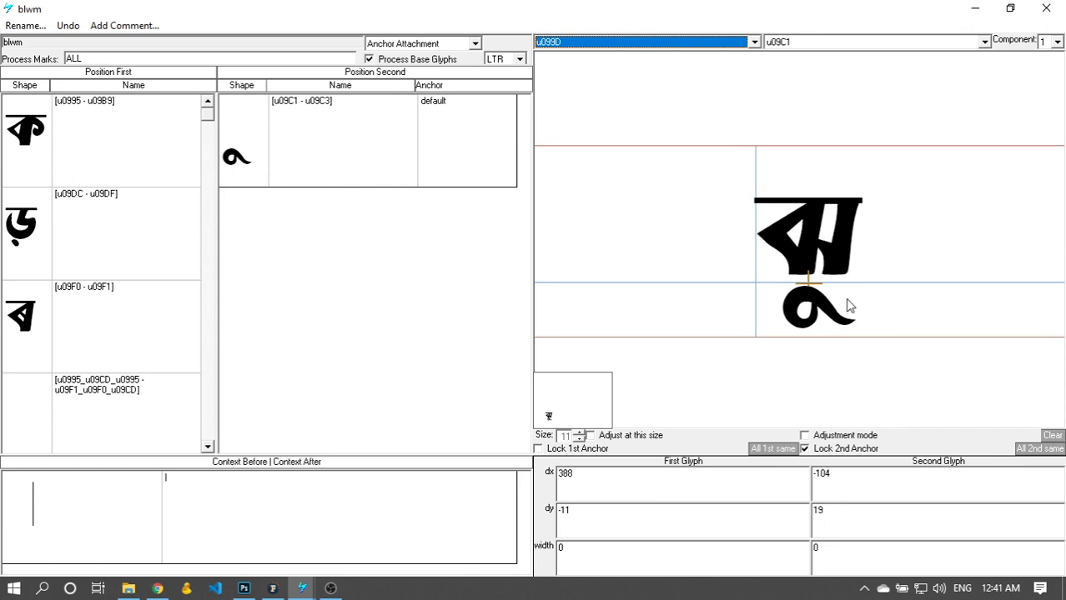
Step: Return to base glyph u099C and move its anchor so the u09C1 sign sits close beneath the letter
{"action": "key", "text": "Up"}
{"action": "left_click", "coordinate": [847, 307]}
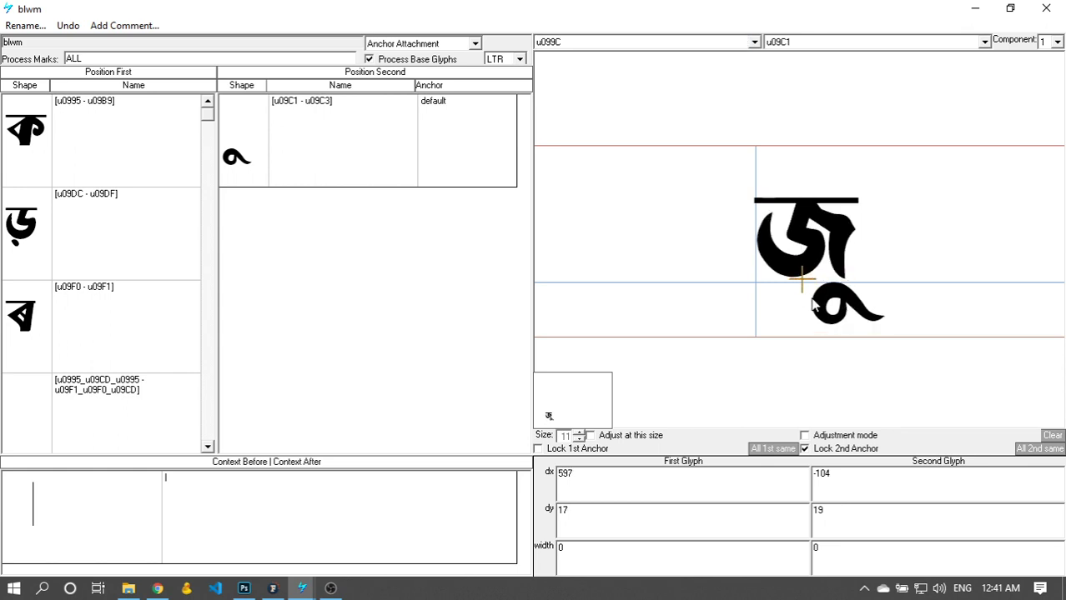
{"action": "mouse_move", "coordinate": [816, 306]}
{"action": "left_mouse_down"}
{"action": "mouse_move", "coordinate": [854, 301]}
{"action": "mouse_move", "coordinate": [820, 287]}
{"action": "left_mouse_up"}
Step: Move the u099D anchor for u09C1 to about dx 358, dy 73
{"action": "left_click", "coordinate": [605, 39]}
{"action": "key", "text": "Down"}
{"action": "key", "text": "Return"}
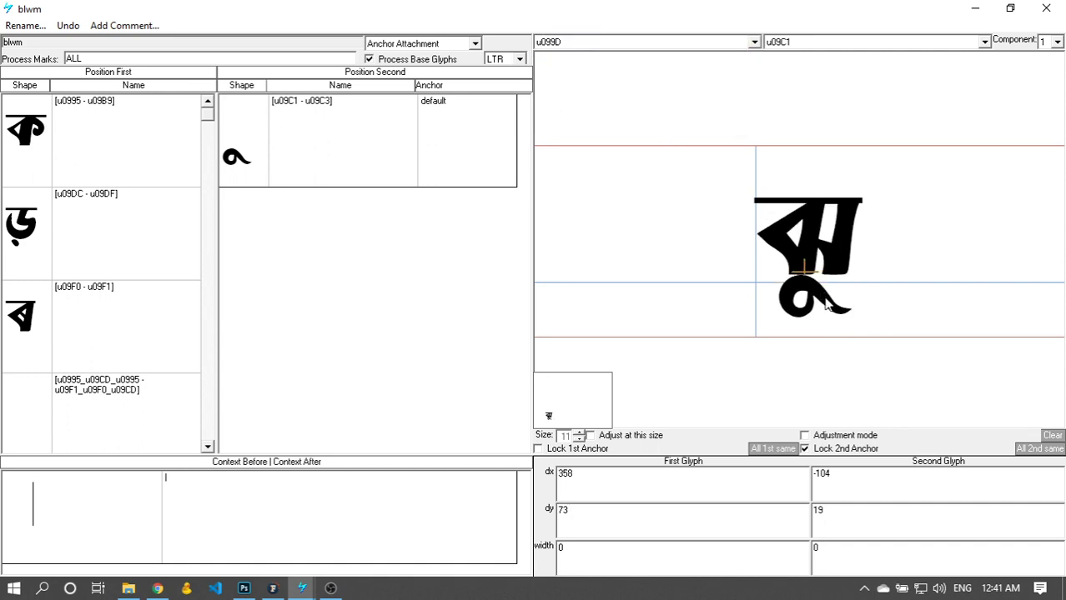
Step: Move the u09A0 anchor for u09C1 to about dx 264, dy 98
{"action": "left_click", "coordinate": [647, 42]}
{"action": "key", "text": "Down"}
{"action": "key", "text": "Down"}
{"action": "key", "text": "Down"}
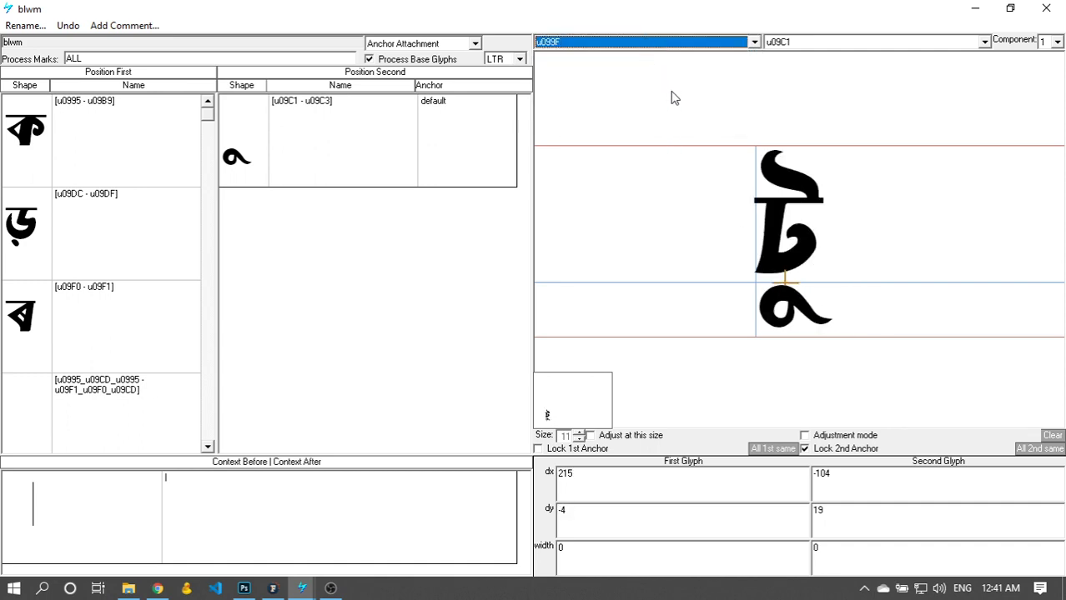
{"action": "left_click_drag", "start_coordinate": [792, 307], "coordinate": [794, 296]}
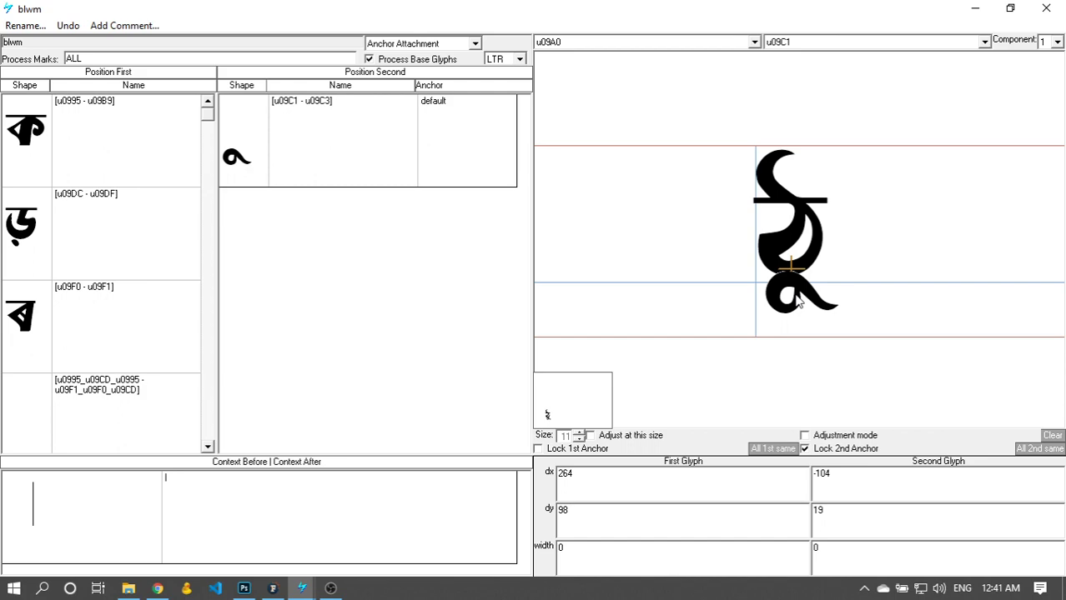
Step: Restore the blwm lookup window to its smaller size and minimise it to return to the project's lookup list
{"action": "left_click", "coordinate": [1013, 11]}
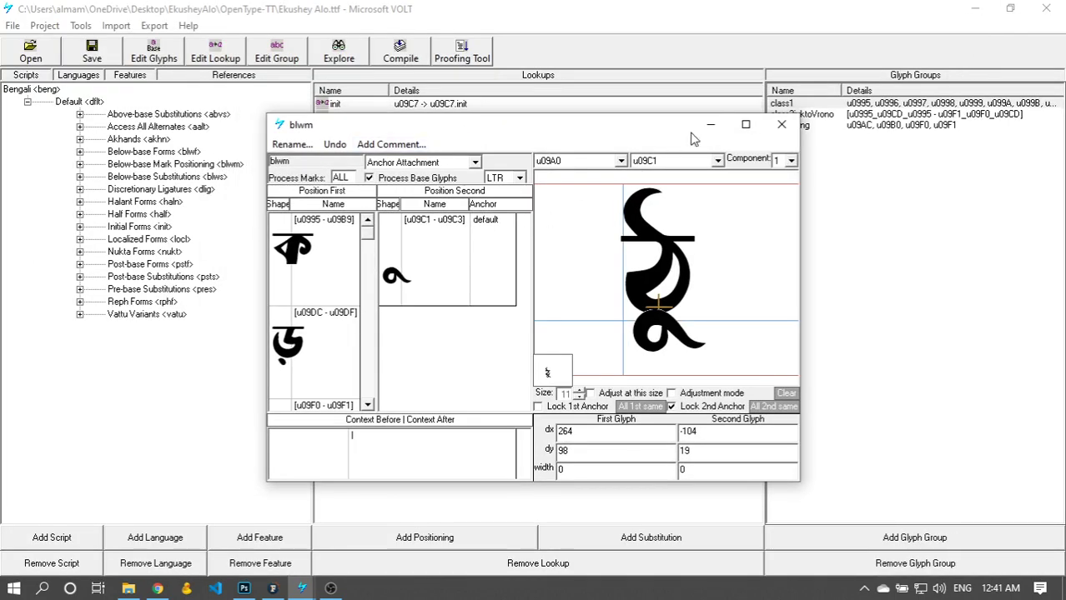
{"action": "left_click", "coordinate": [710, 129]}
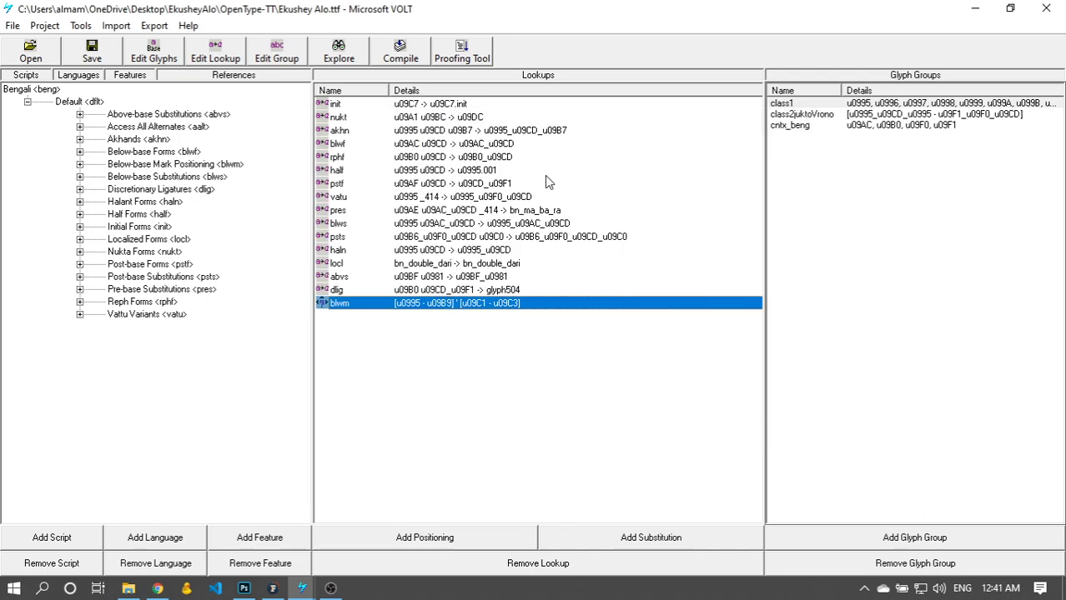
{"action": "left_click", "coordinate": [12, 26]}
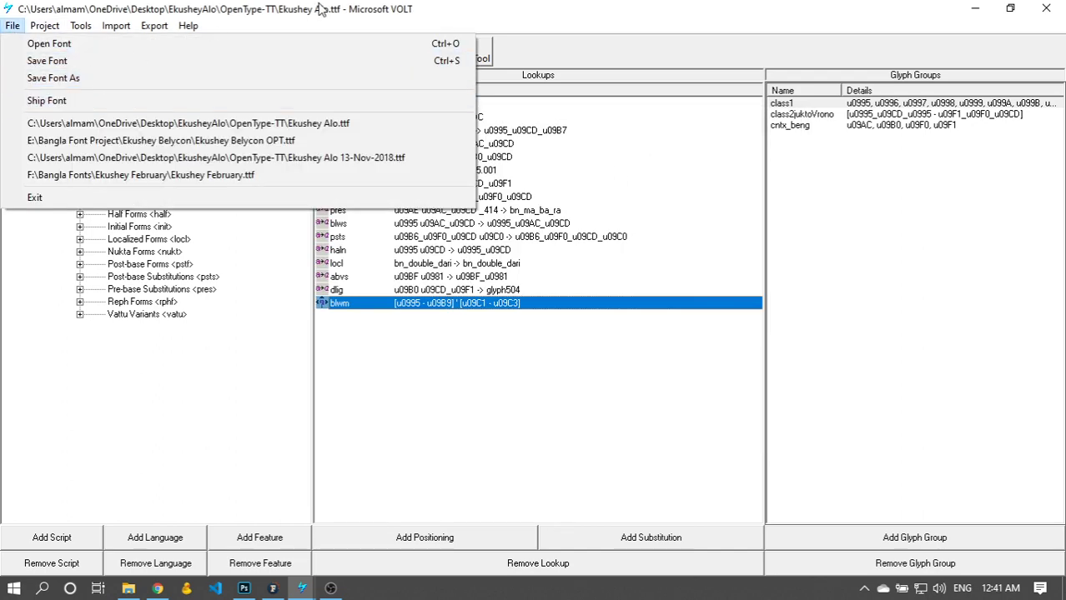
{"action": "left_click", "coordinate": [292, 23]}
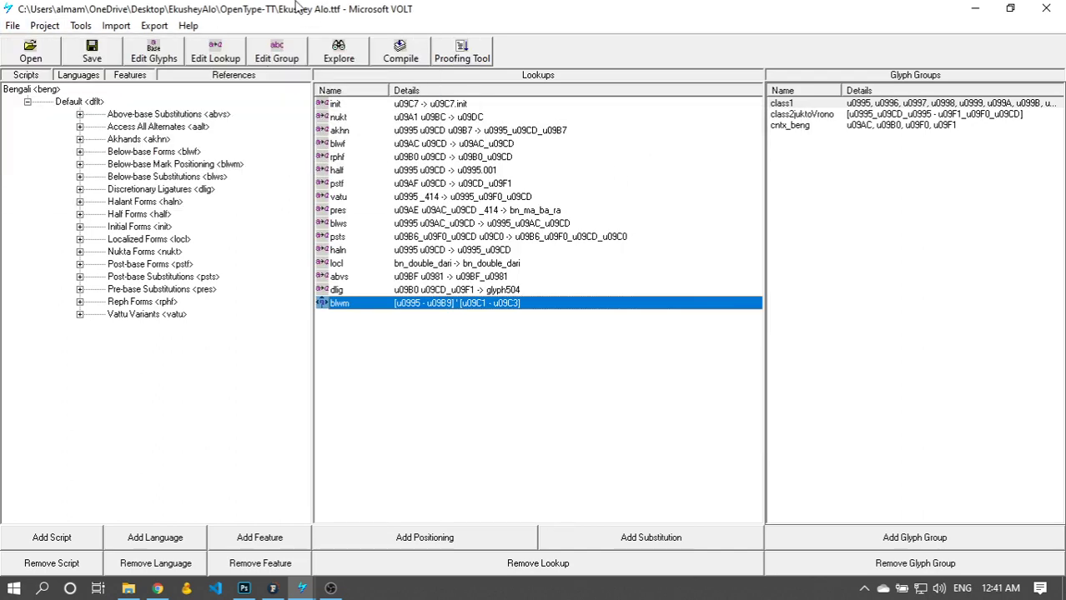